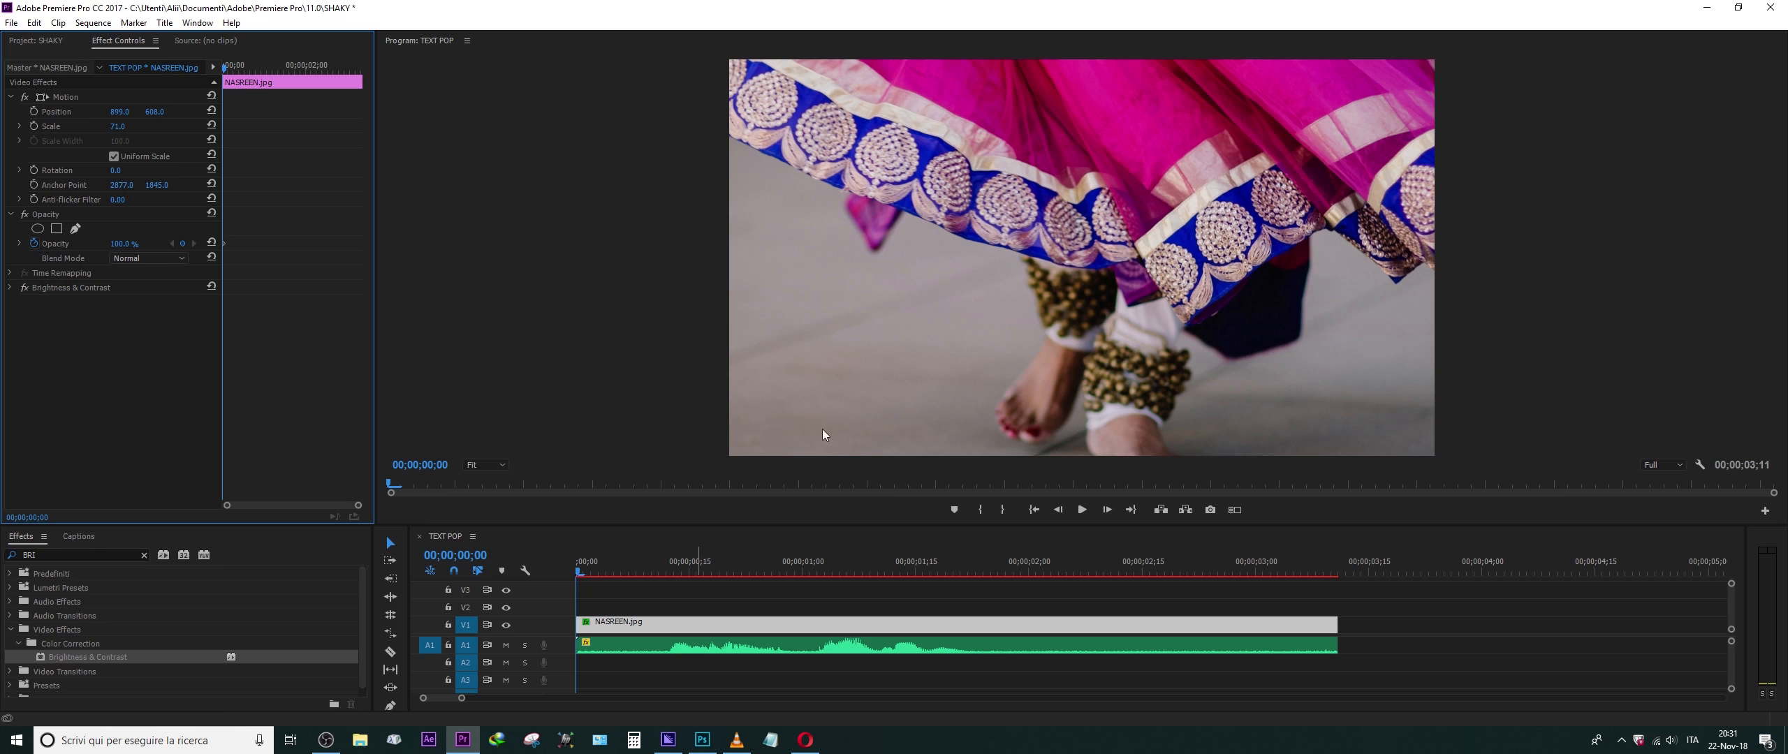
Show the project items and scrub the opening of the sequence to examine the audio timing, returning the playhead to the start.
left_click(35, 41)
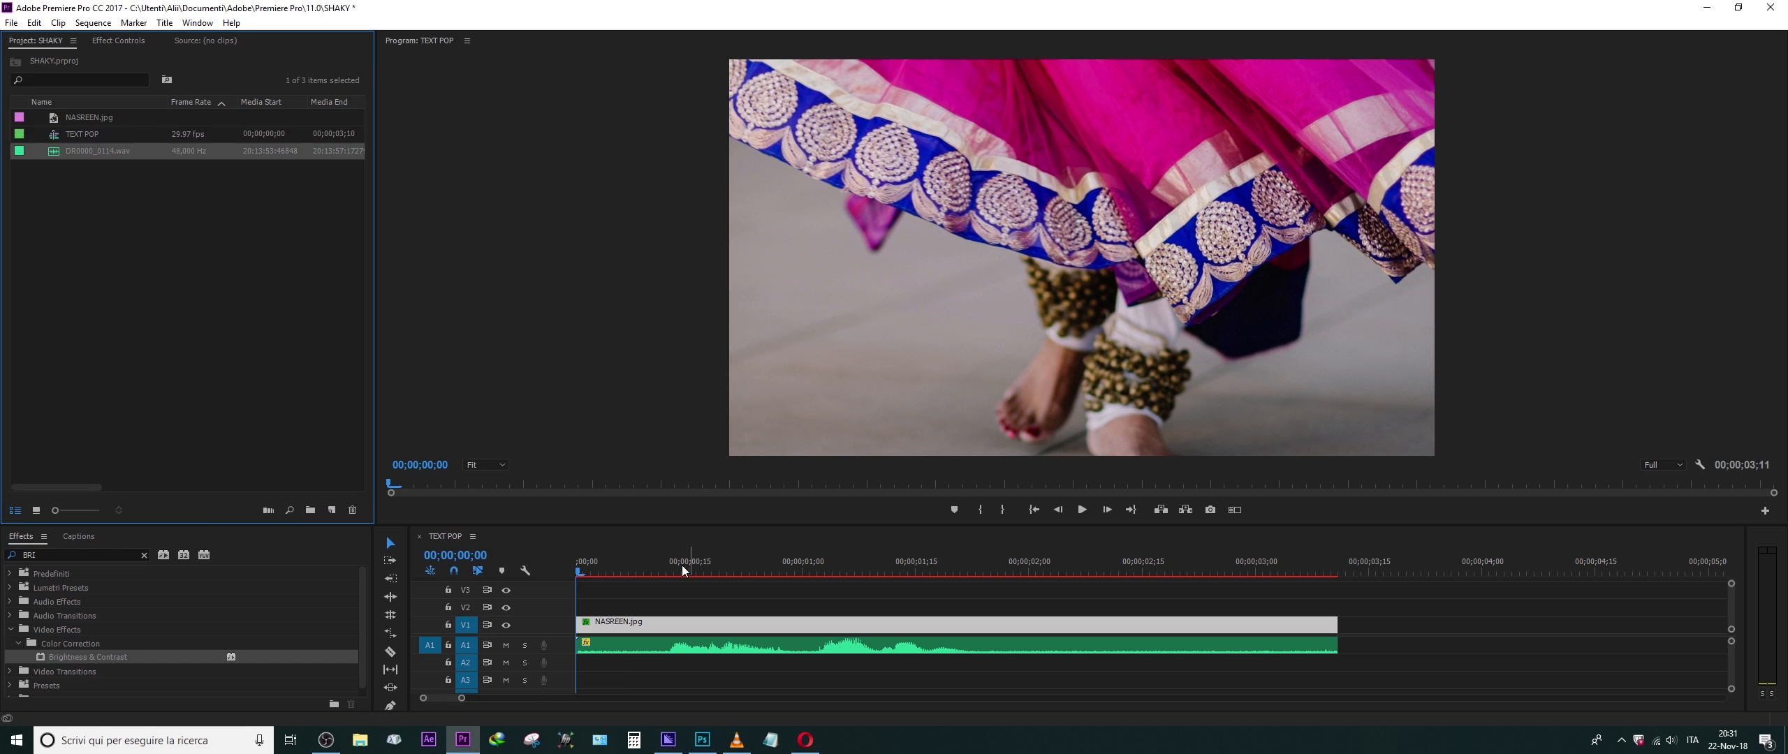
left_click_drag(683, 571, 606, 584)
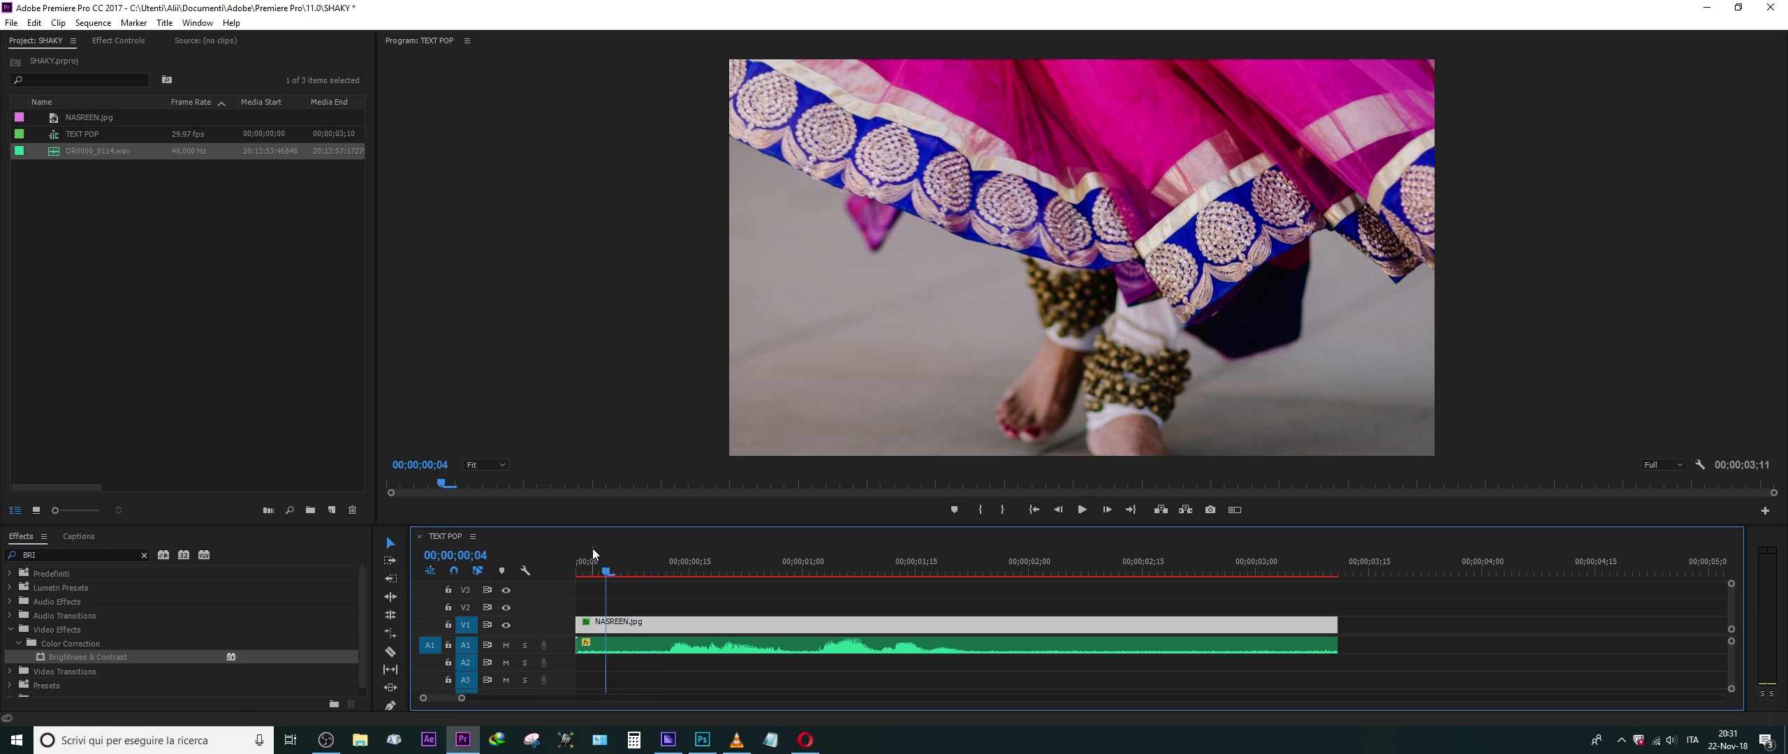
left_click_drag(605, 581, 651, 572)
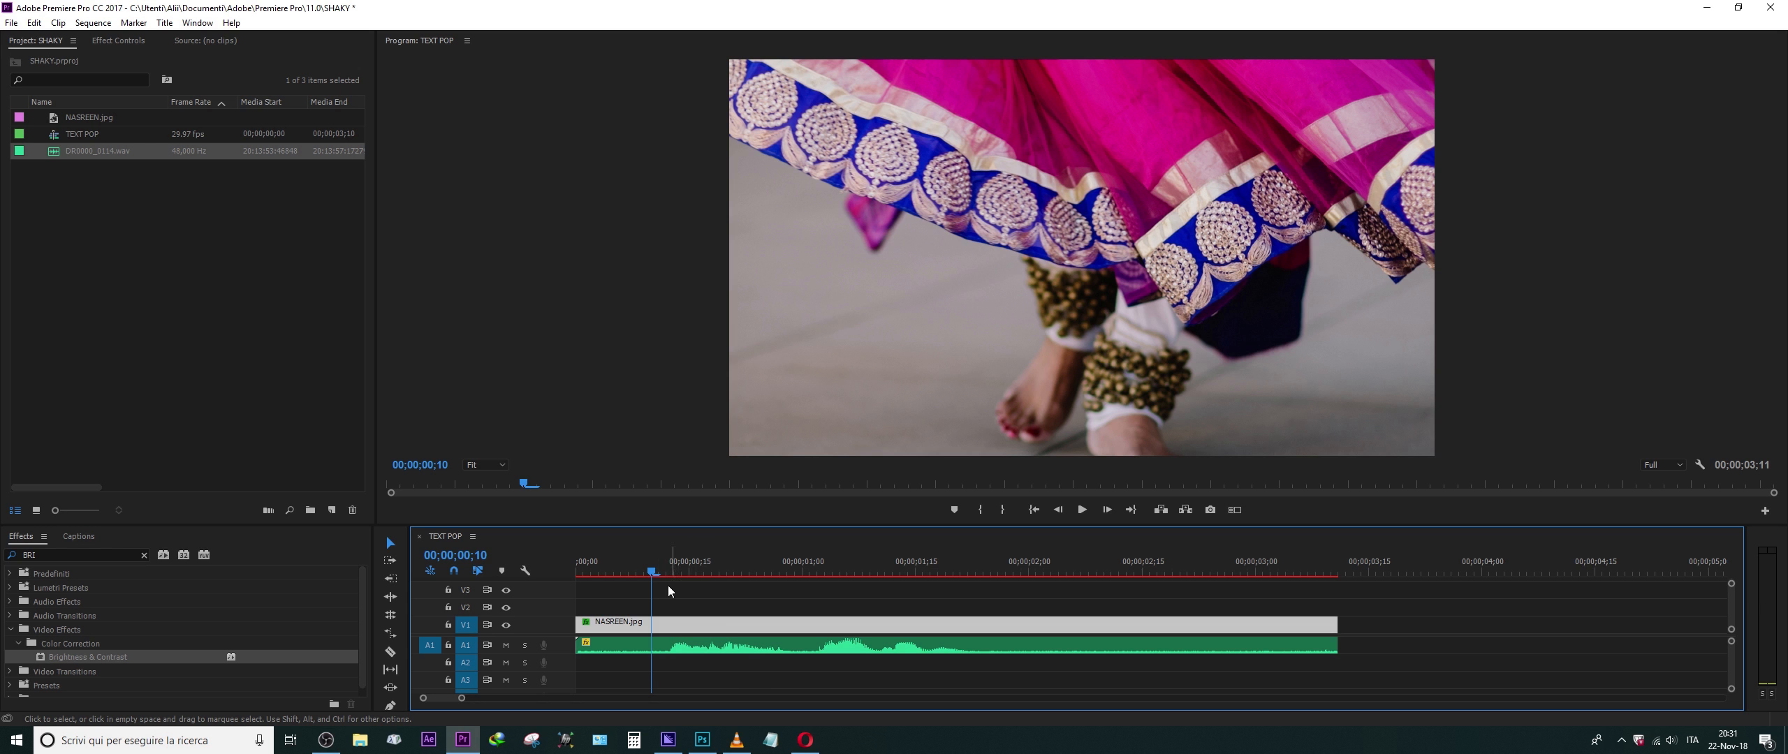
left_click(764, 571)
left_click_drag(762, 567, 561, 570)
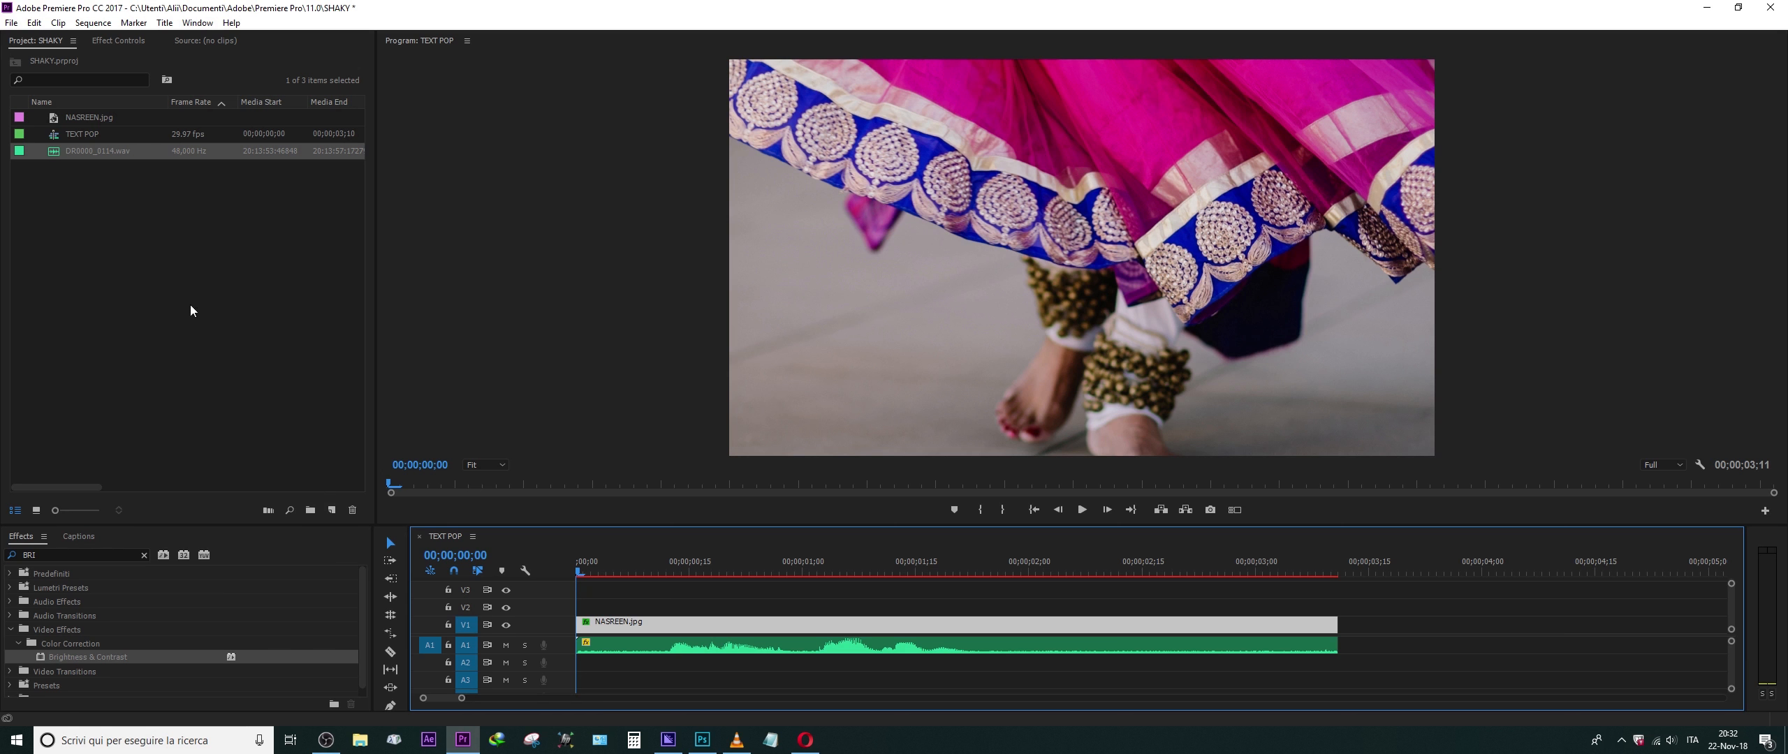
Create a new 1920 x 1080 title named TEXT.
left_click(14, 23)
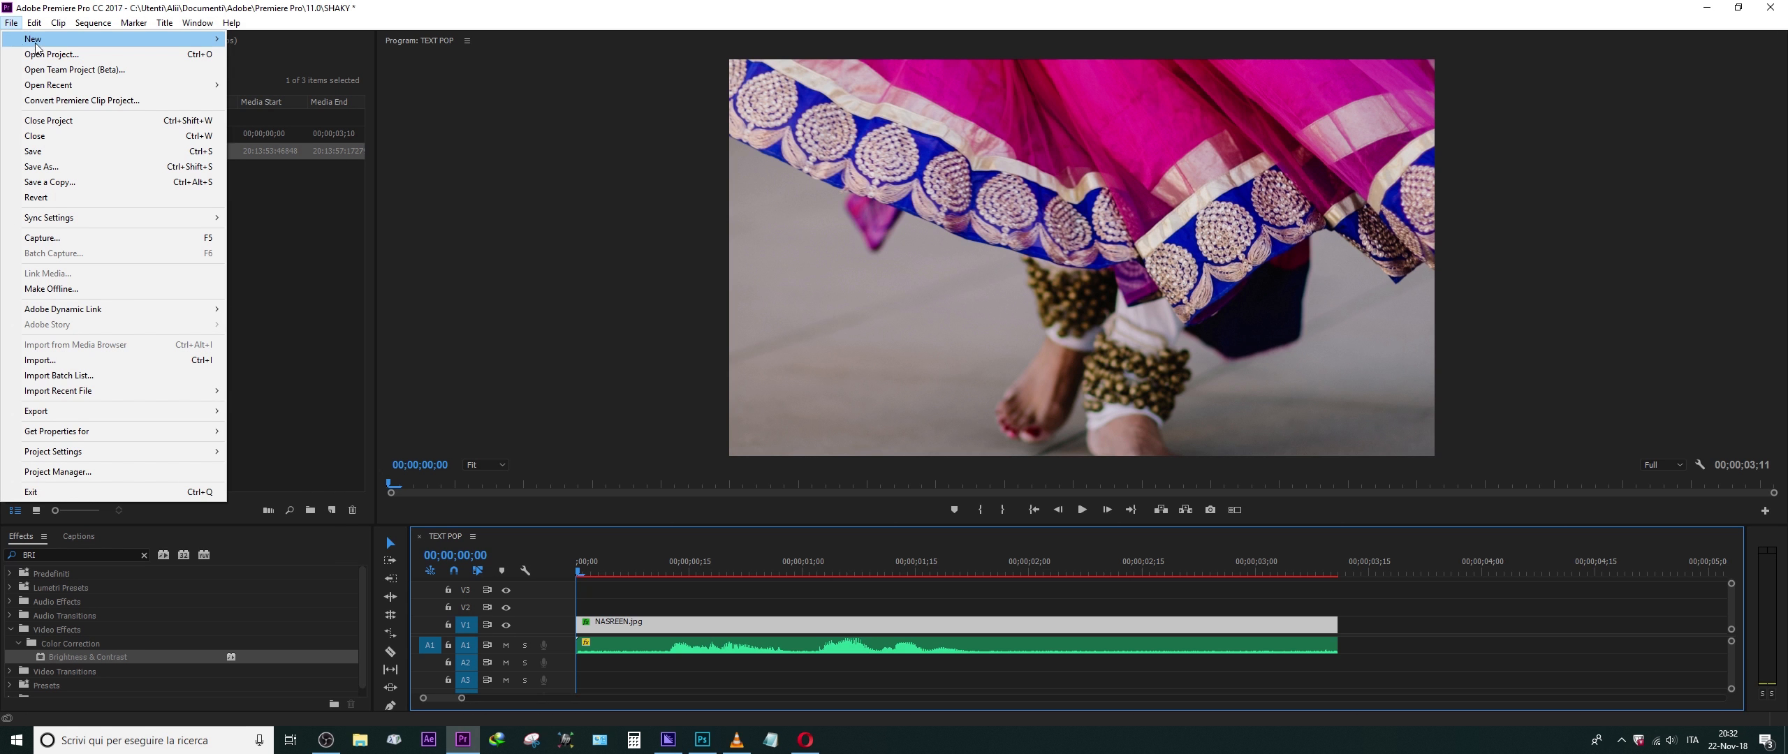
mouse_move(35, 41)
left_click(283, 164)
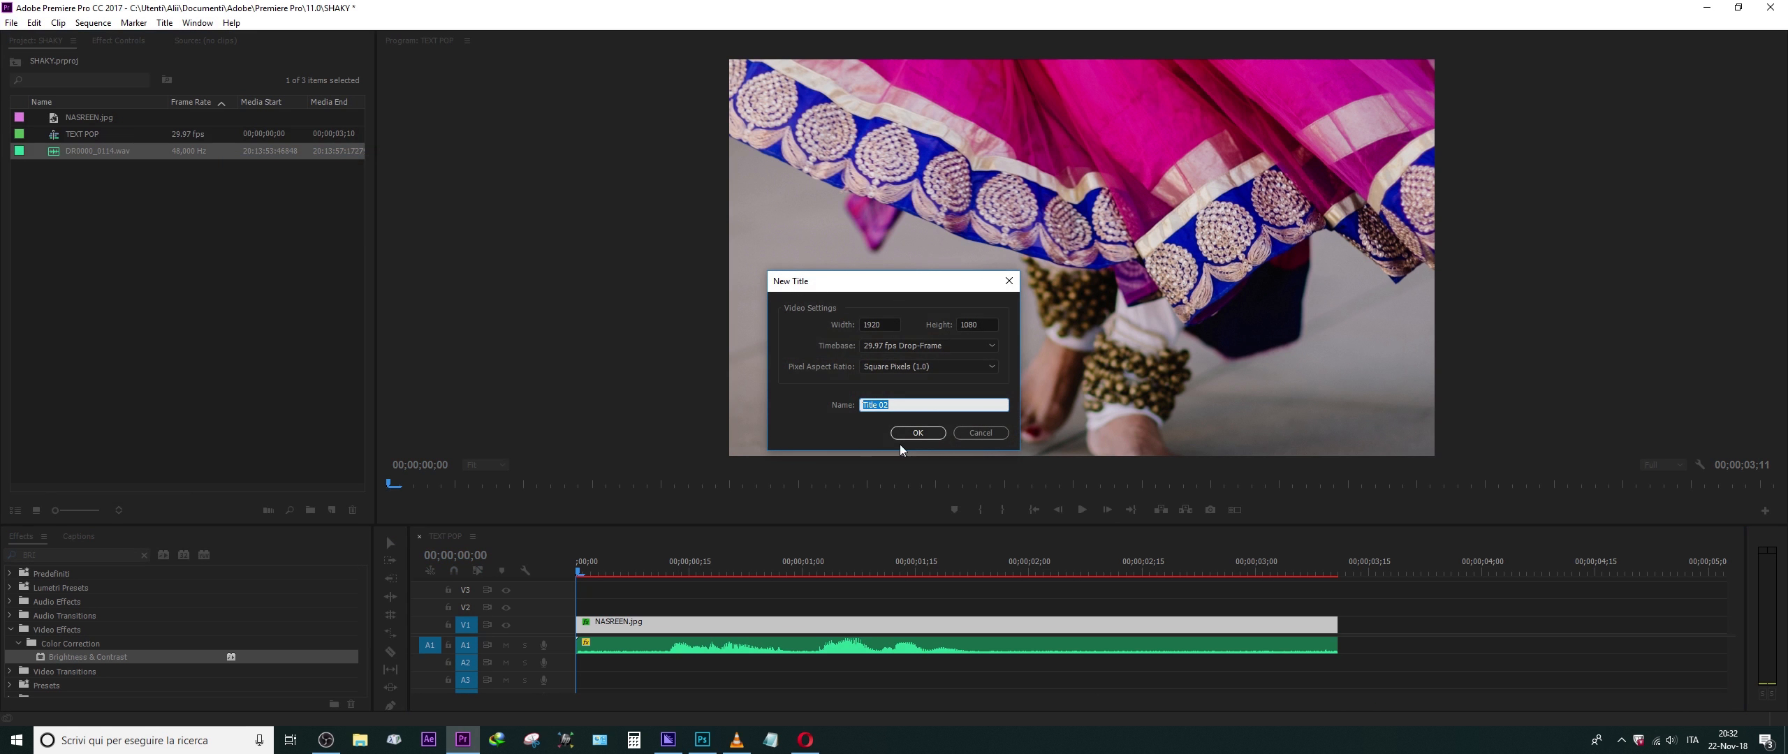
type("TEXT")
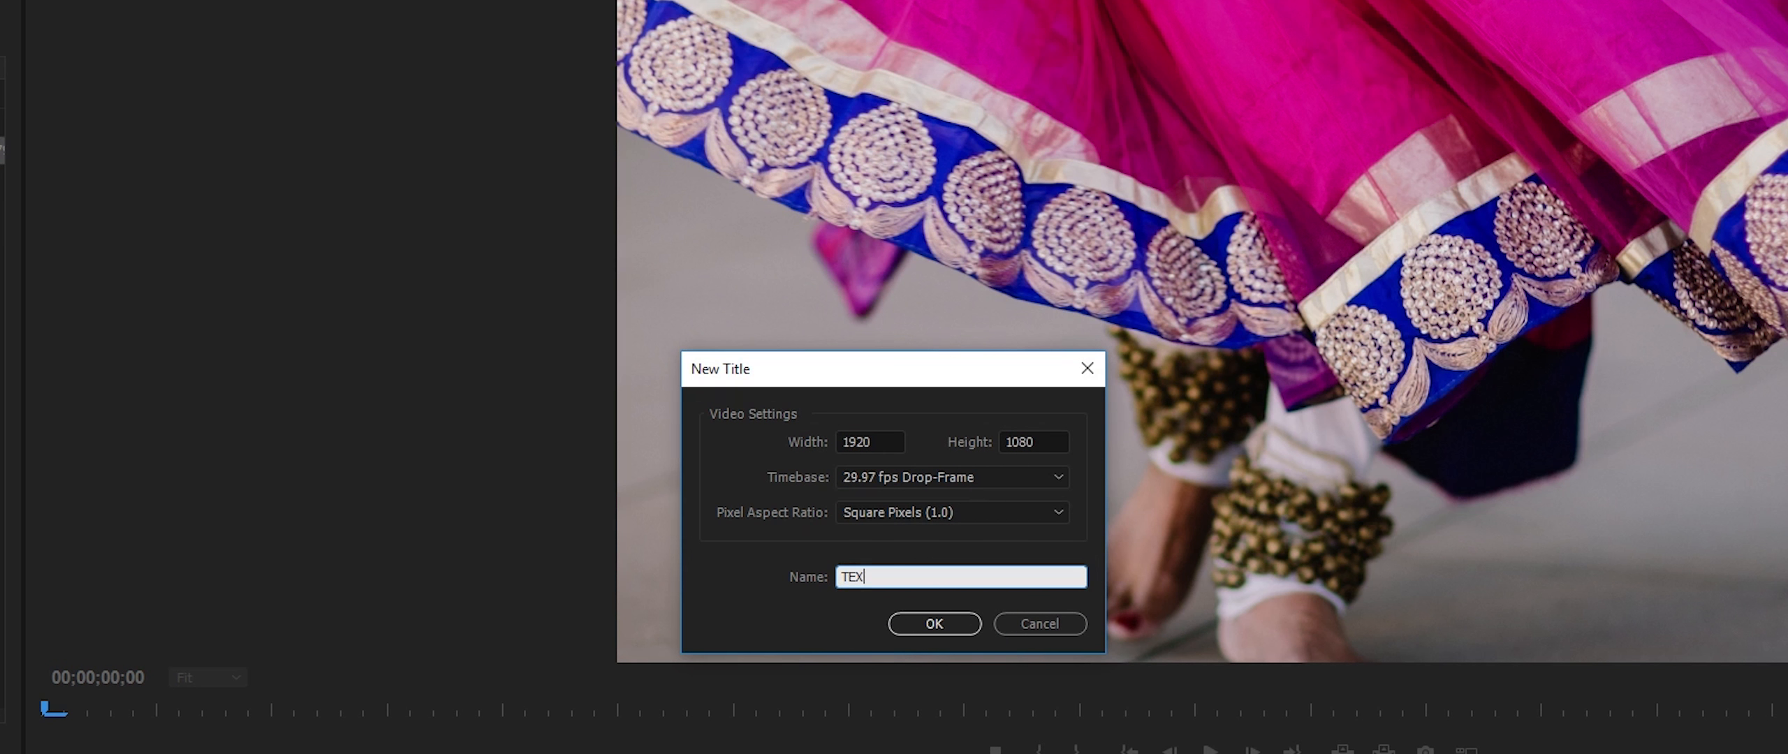
key("Return")
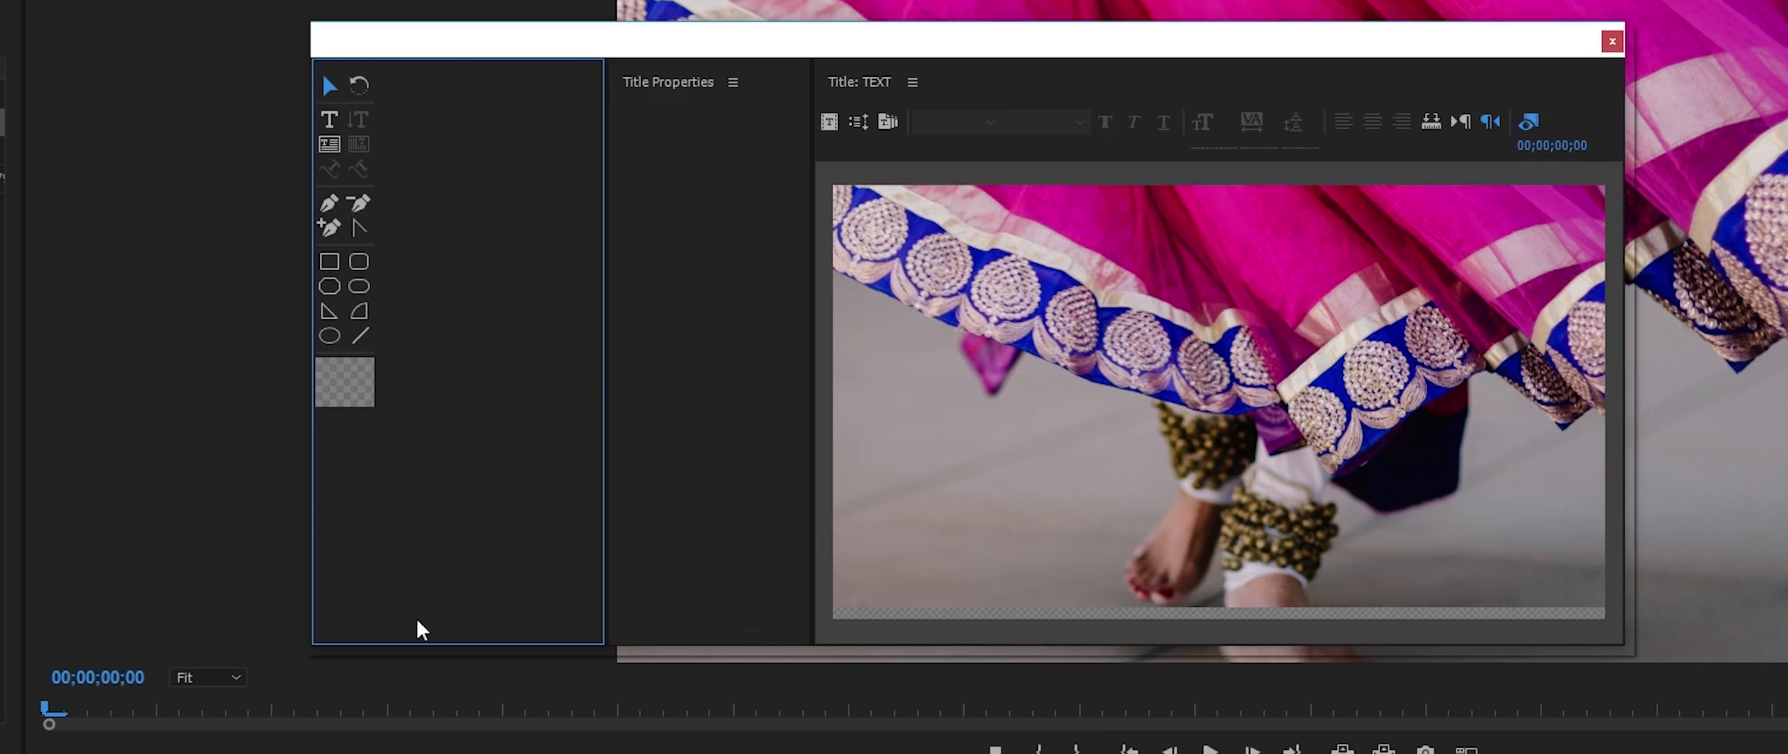
Add the text NASREEN TO NACHEY GI to the title canvas with the Type tool.
left_click(329, 119)
left_click(1432, 363)
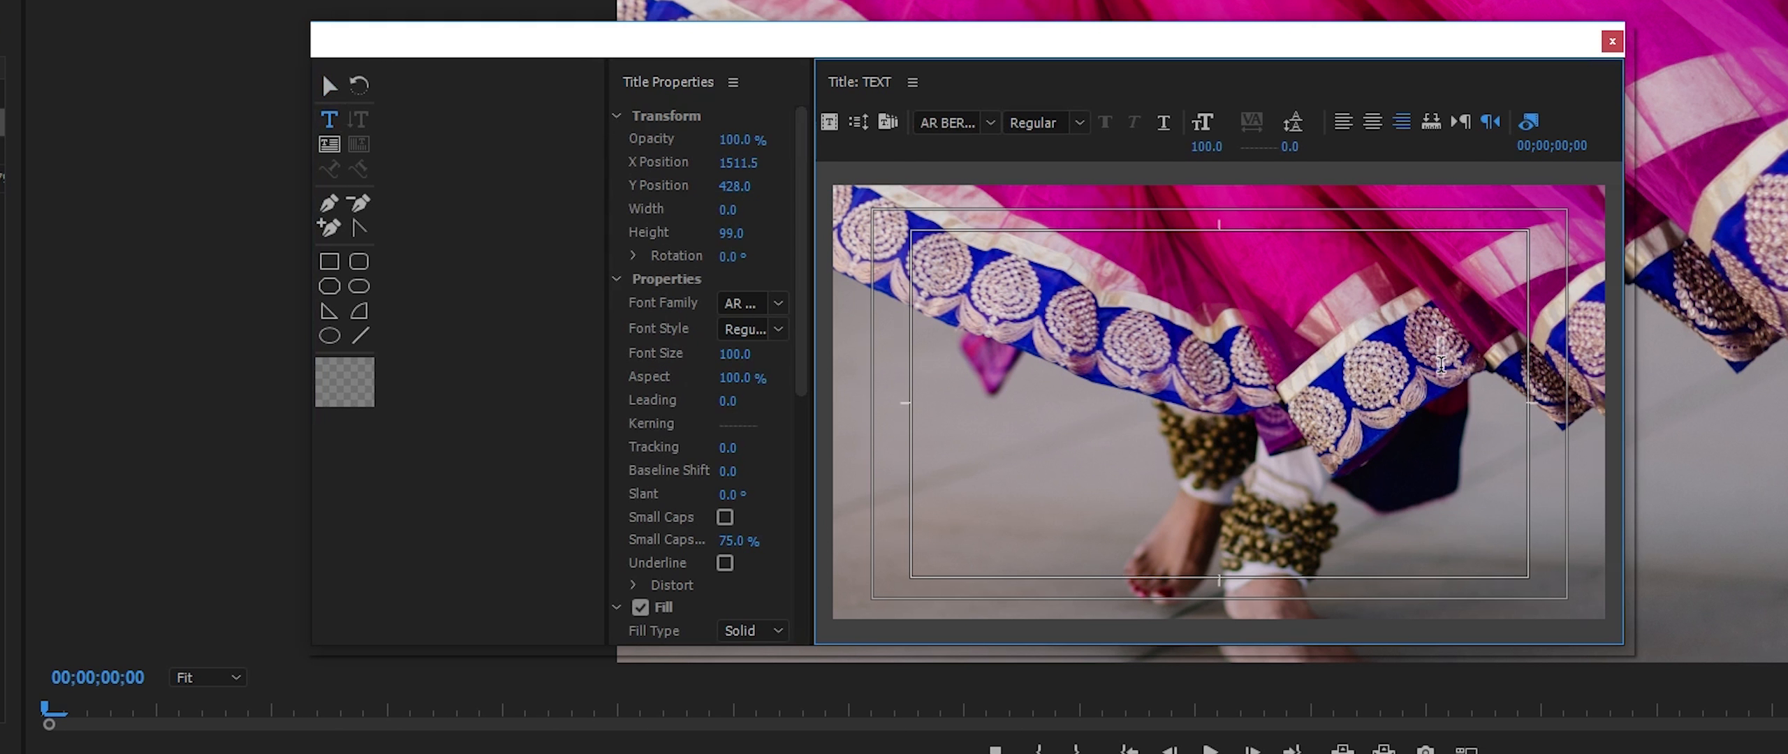
type("NASAEEN T")
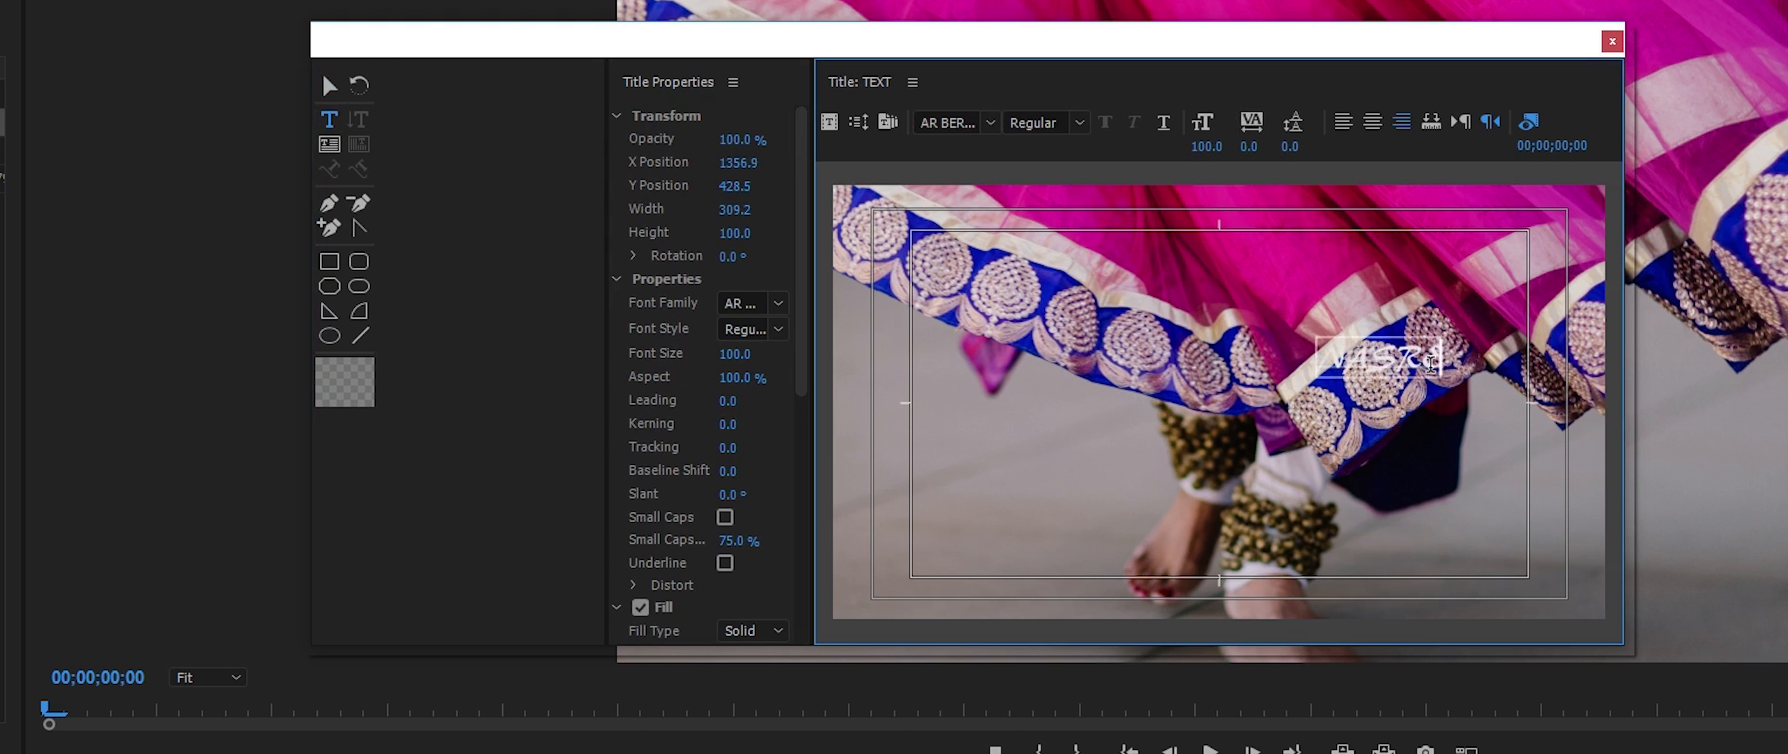
type("O NACHEGA")
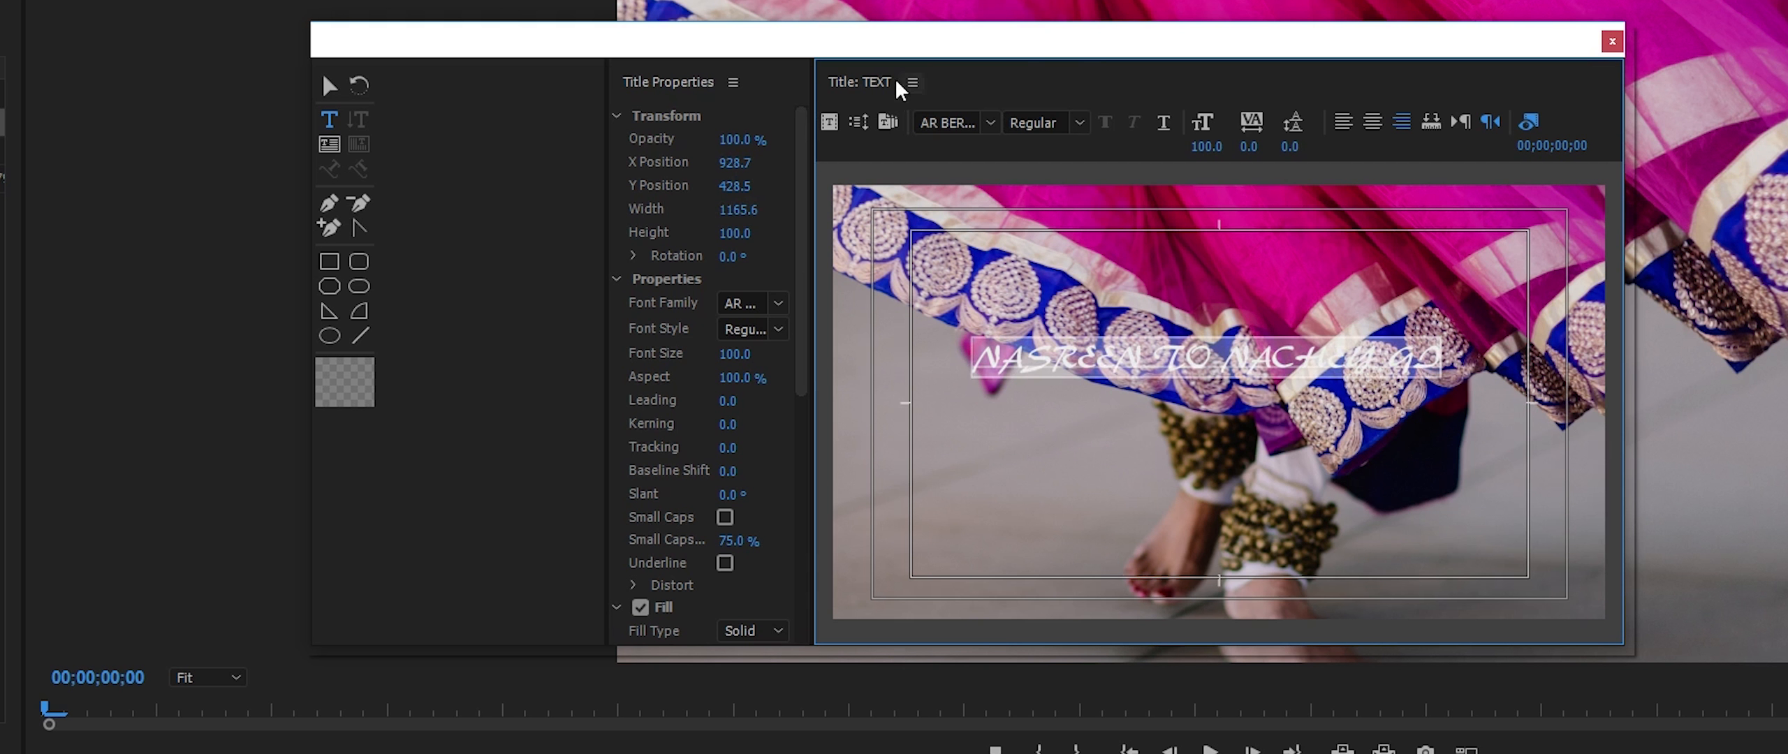
Set the title text's font to Montserrat with the Bold style.
left_click(953, 122)
type("Montserrat")
key("Tab")
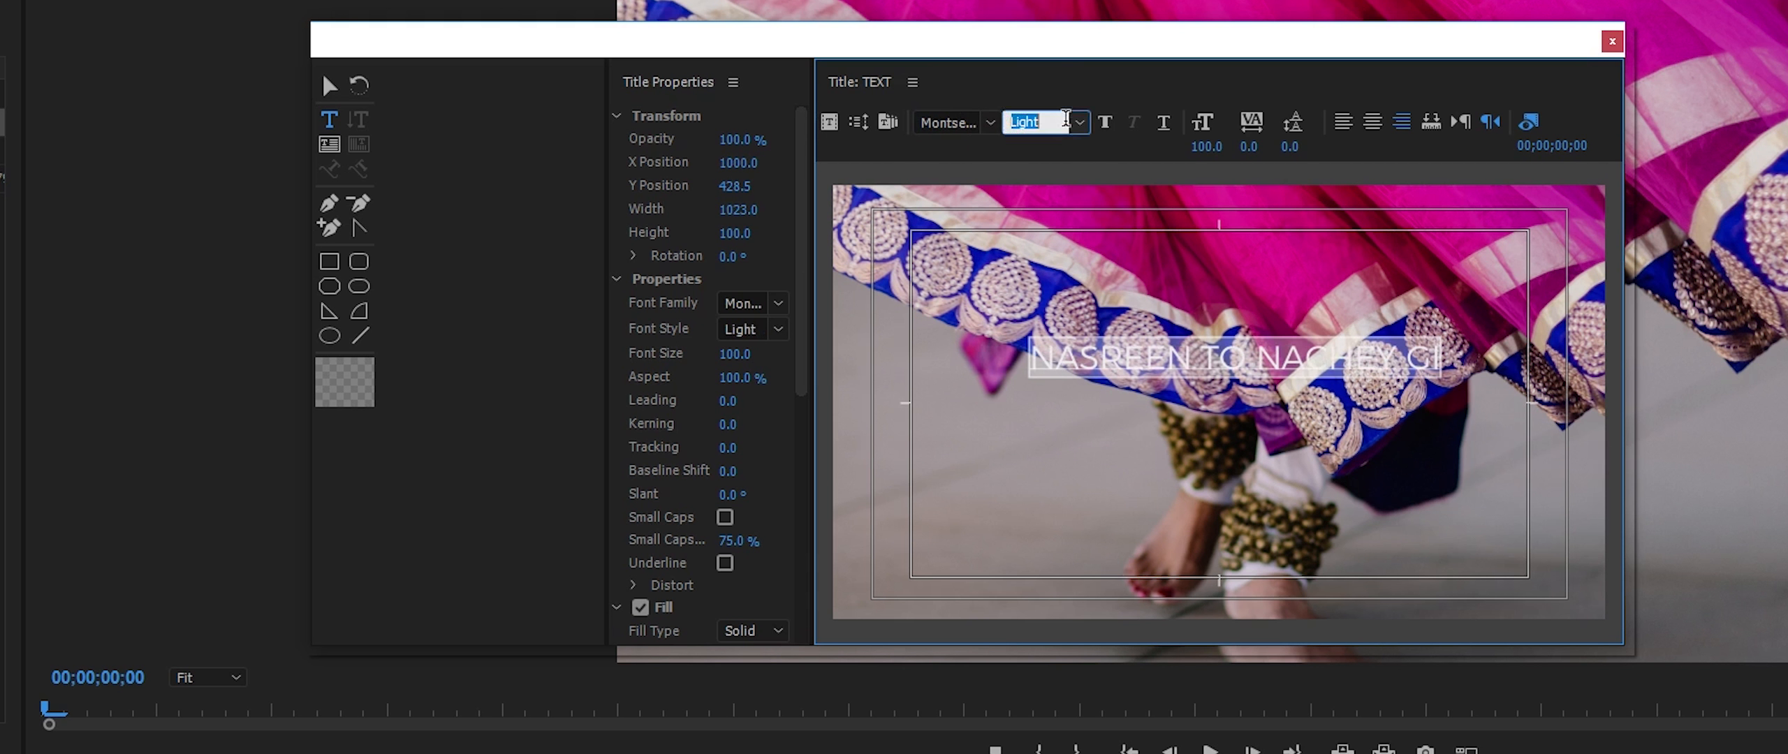
type("Bold")
key("Return")
Enlarge the title text to font size 155, position it across the middle of the frame, and close the title editor.
left_click(329, 86)
left_click_drag(1254, 362, 1235, 415)
left_click_drag(1206, 147, 1250, 146)
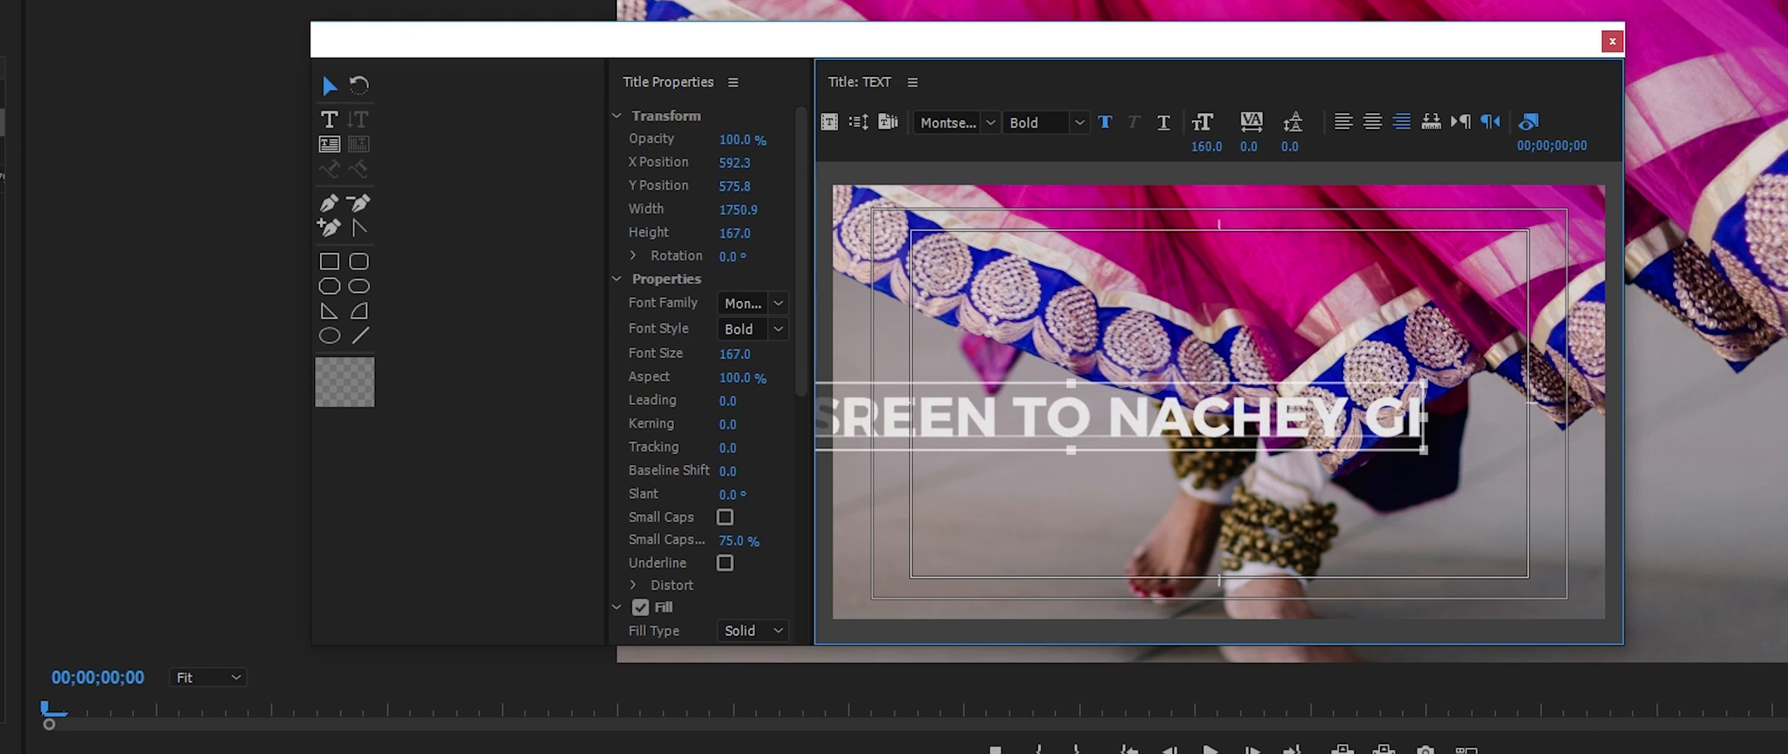
left_click(329, 86)
left_click_drag(1212, 421, 1319, 383)
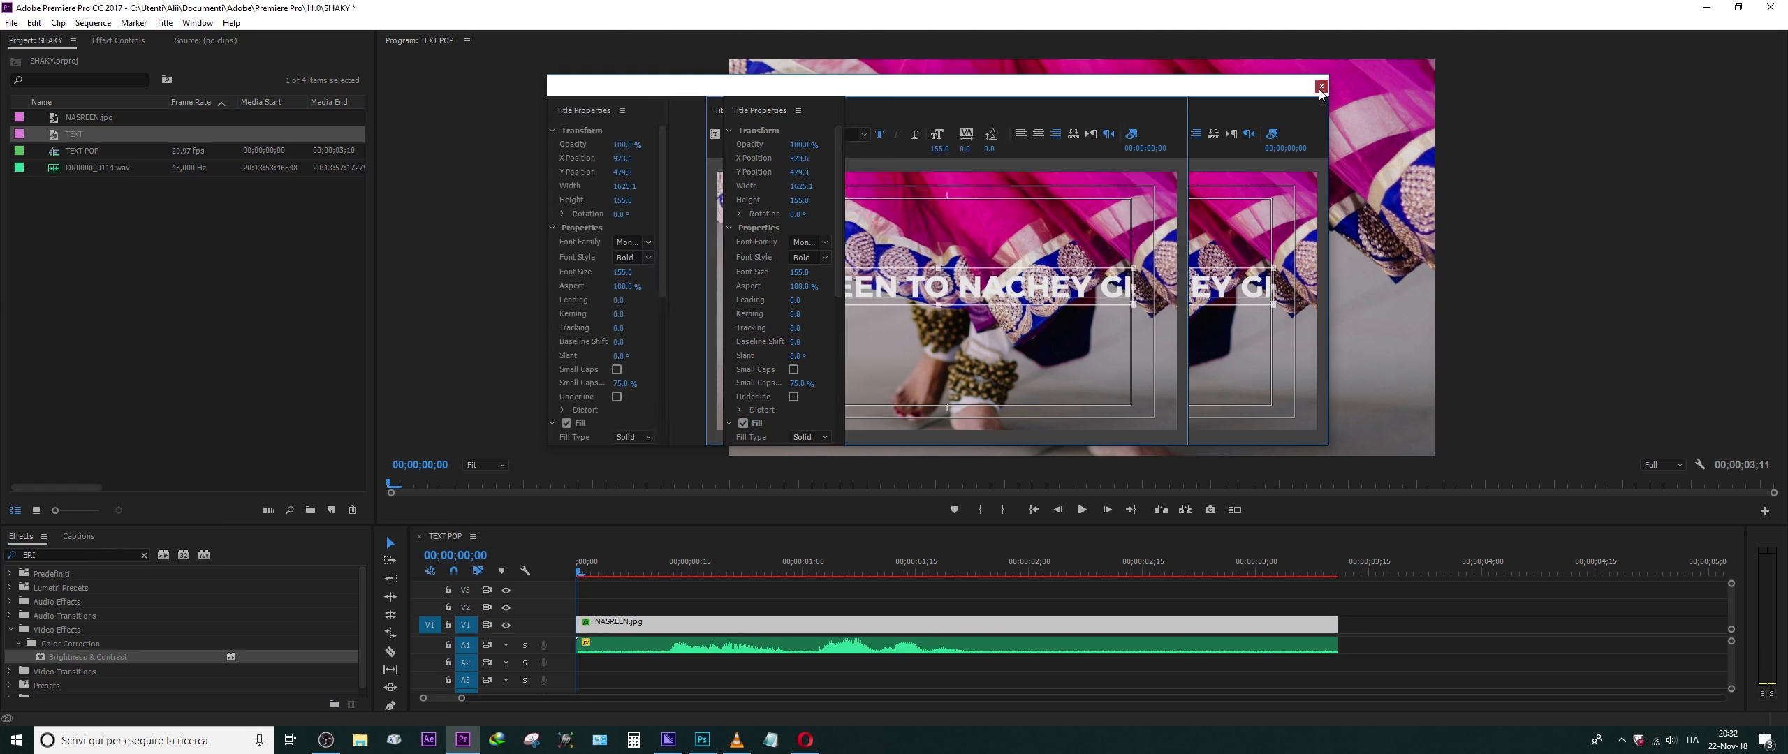
left_click(1320, 87)
Place the TEXT title on track V2 above NASREEN.jpg, extend it to the image clip's end, and play it back from the start.
left_click(323, 218)
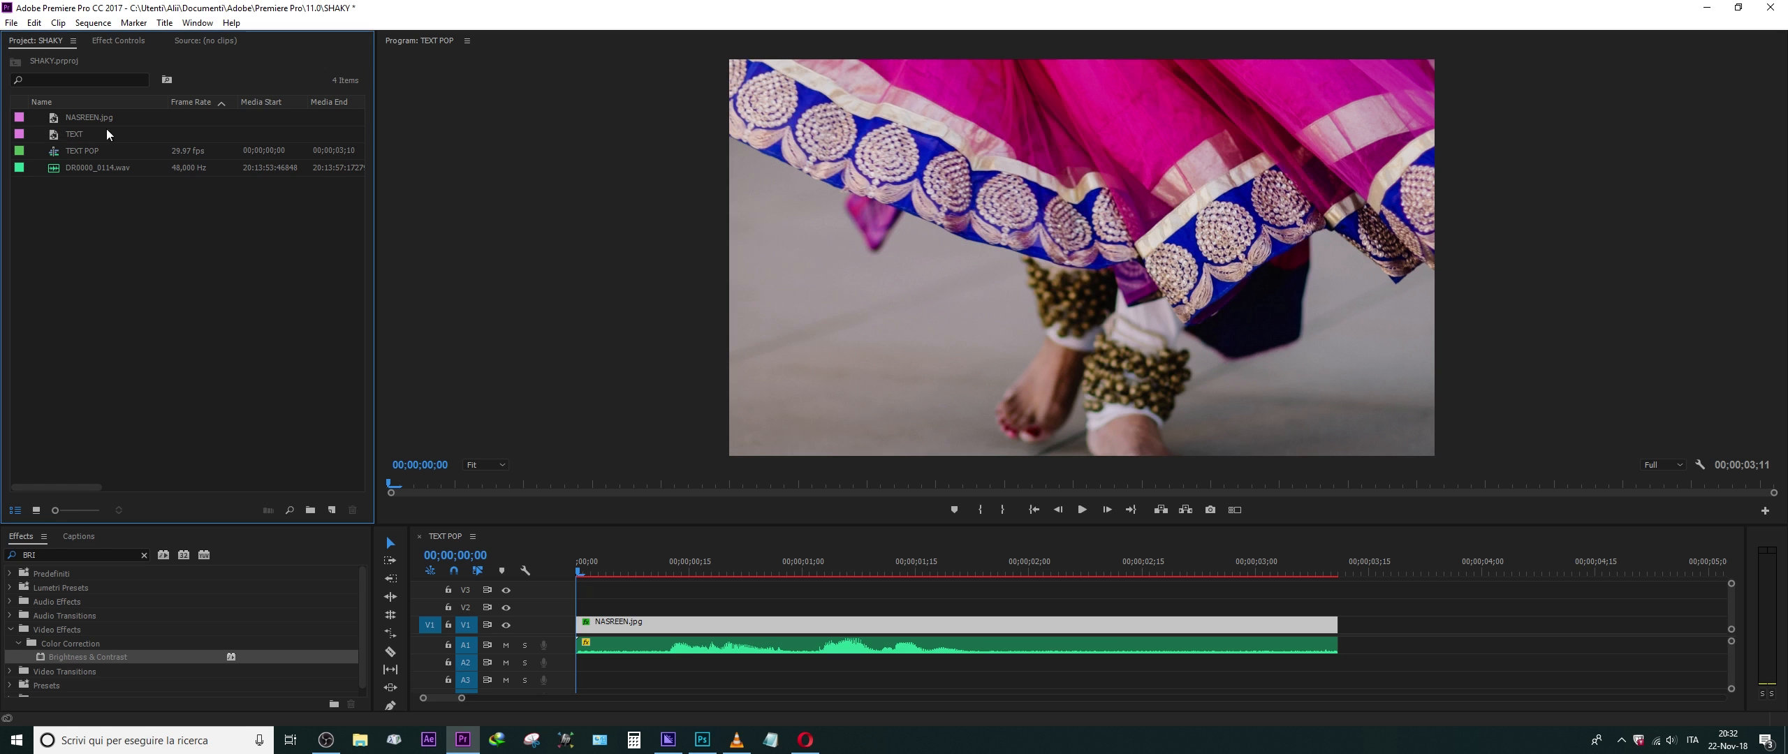
left_click(66, 133)
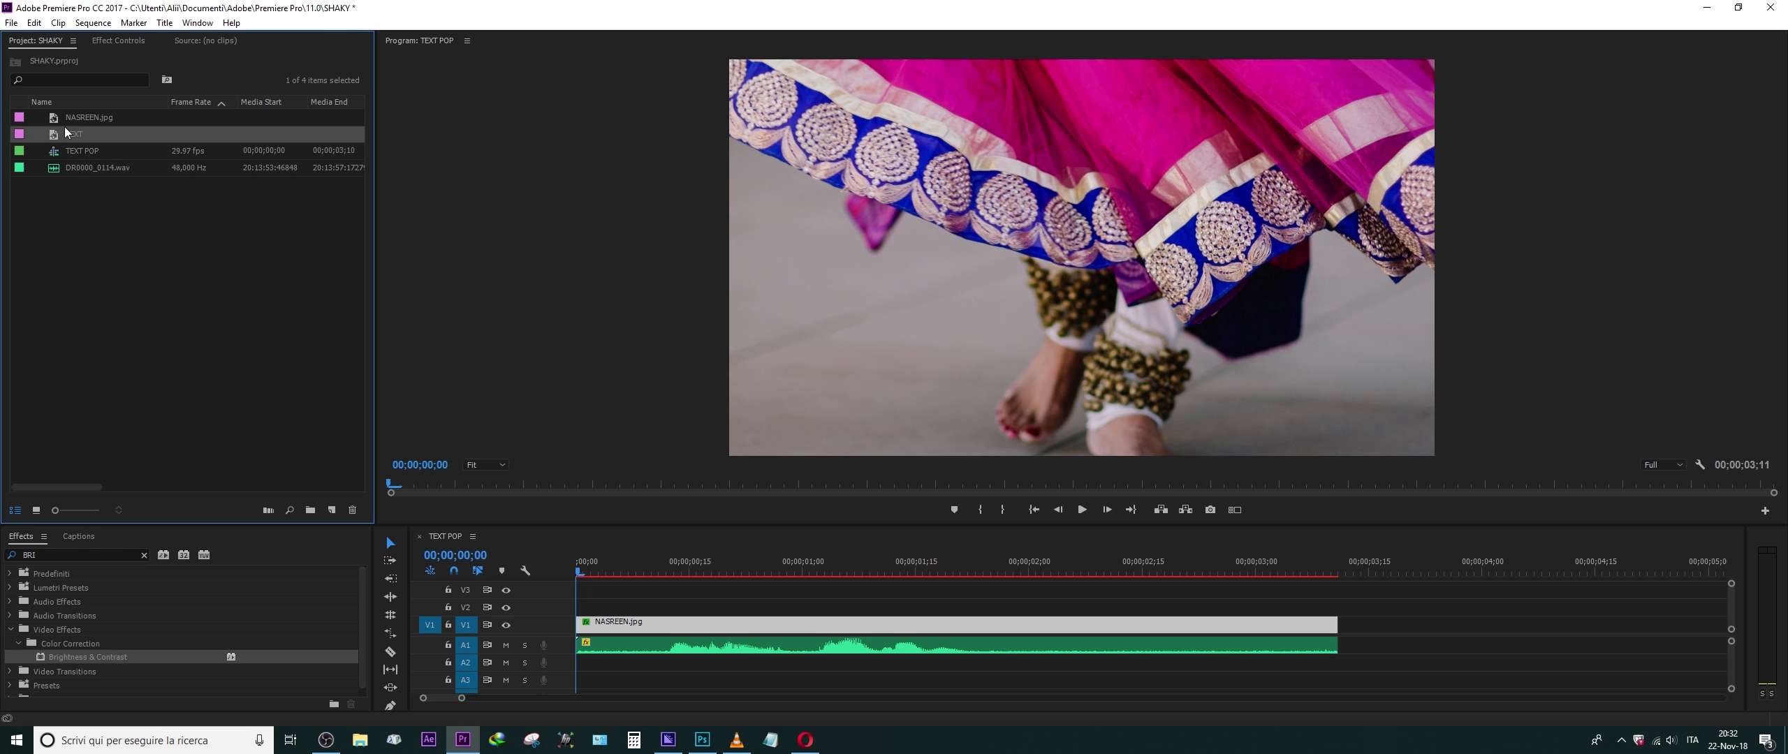
left_click_drag(399, 395, 1332, 583)
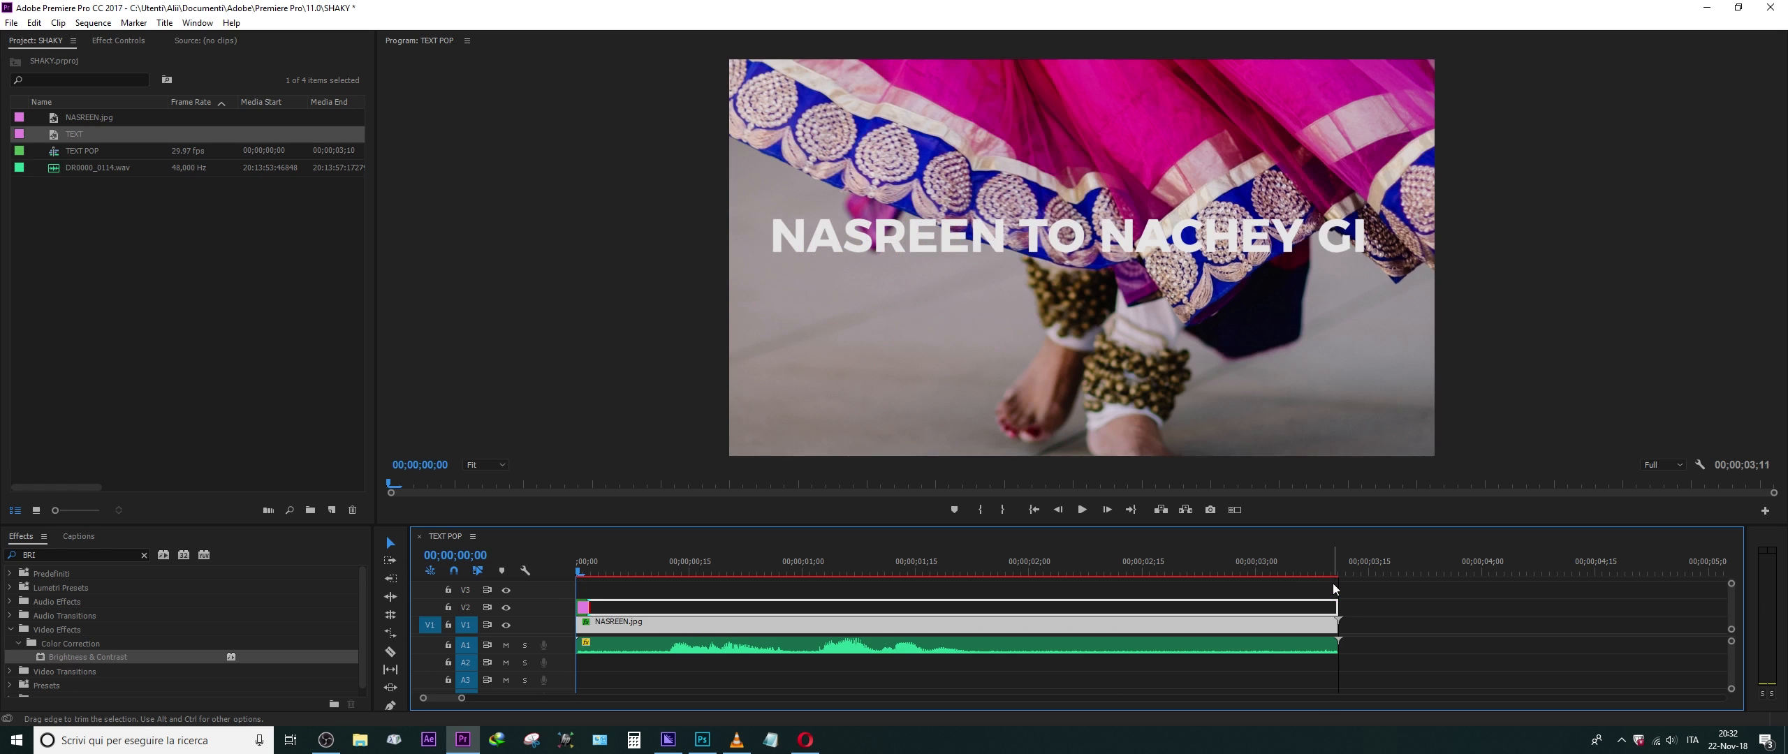
key("space")
key("space")
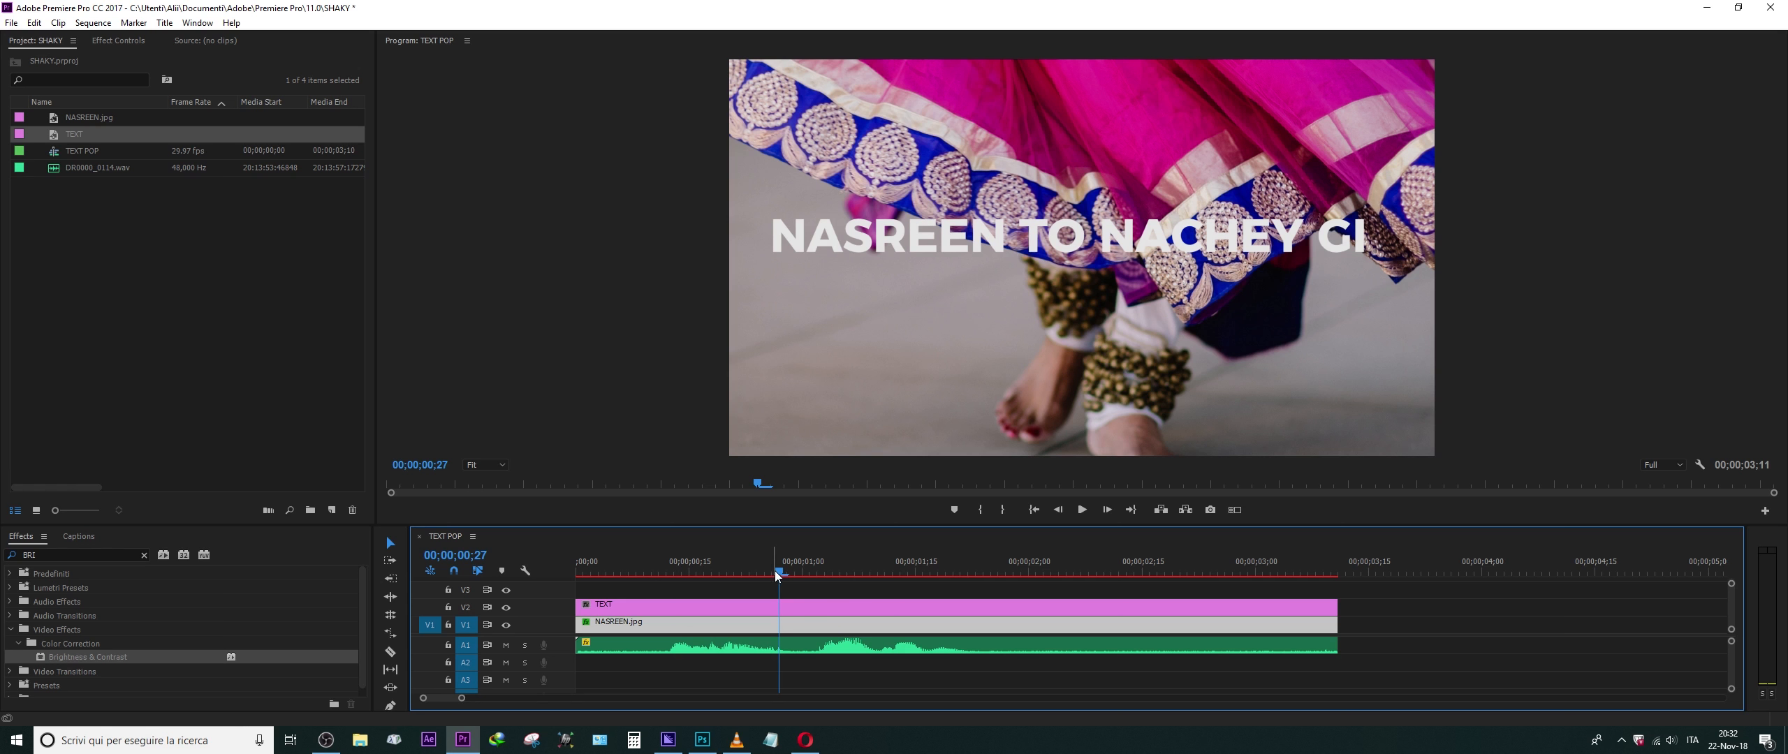
left_click_drag(774, 569, 589, 563)
key("space")
Reopen the title from the frame and change the text's fill colour to bright green.
left_click(1011, 222)
double_click(1011, 222)
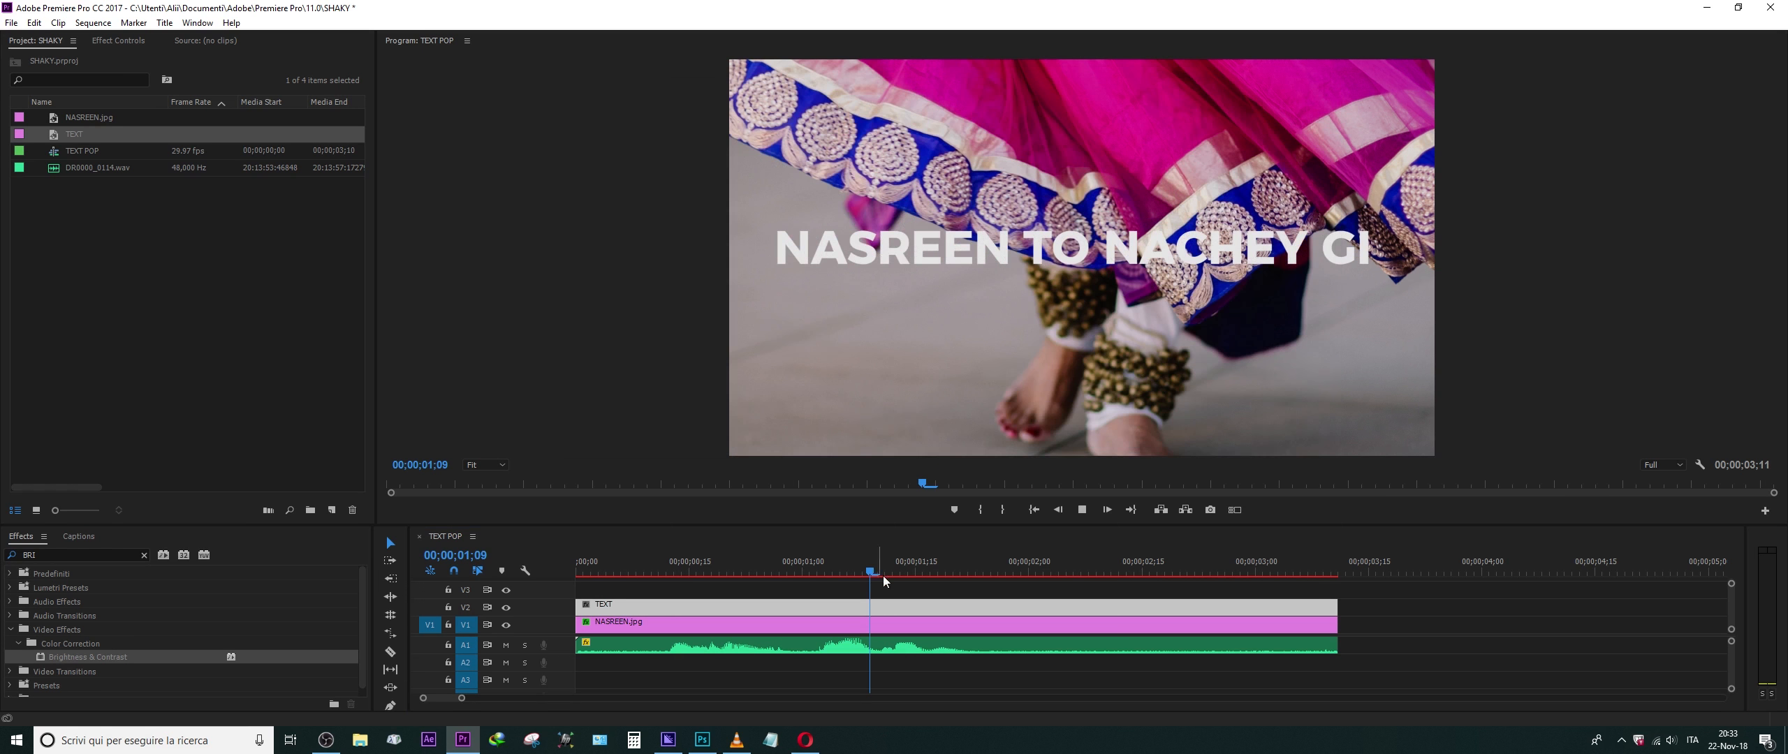
left_click(808, 430)
left_click(742, 480)
left_click(1046, 295)
left_click(808, 429)
left_click(911, 311)
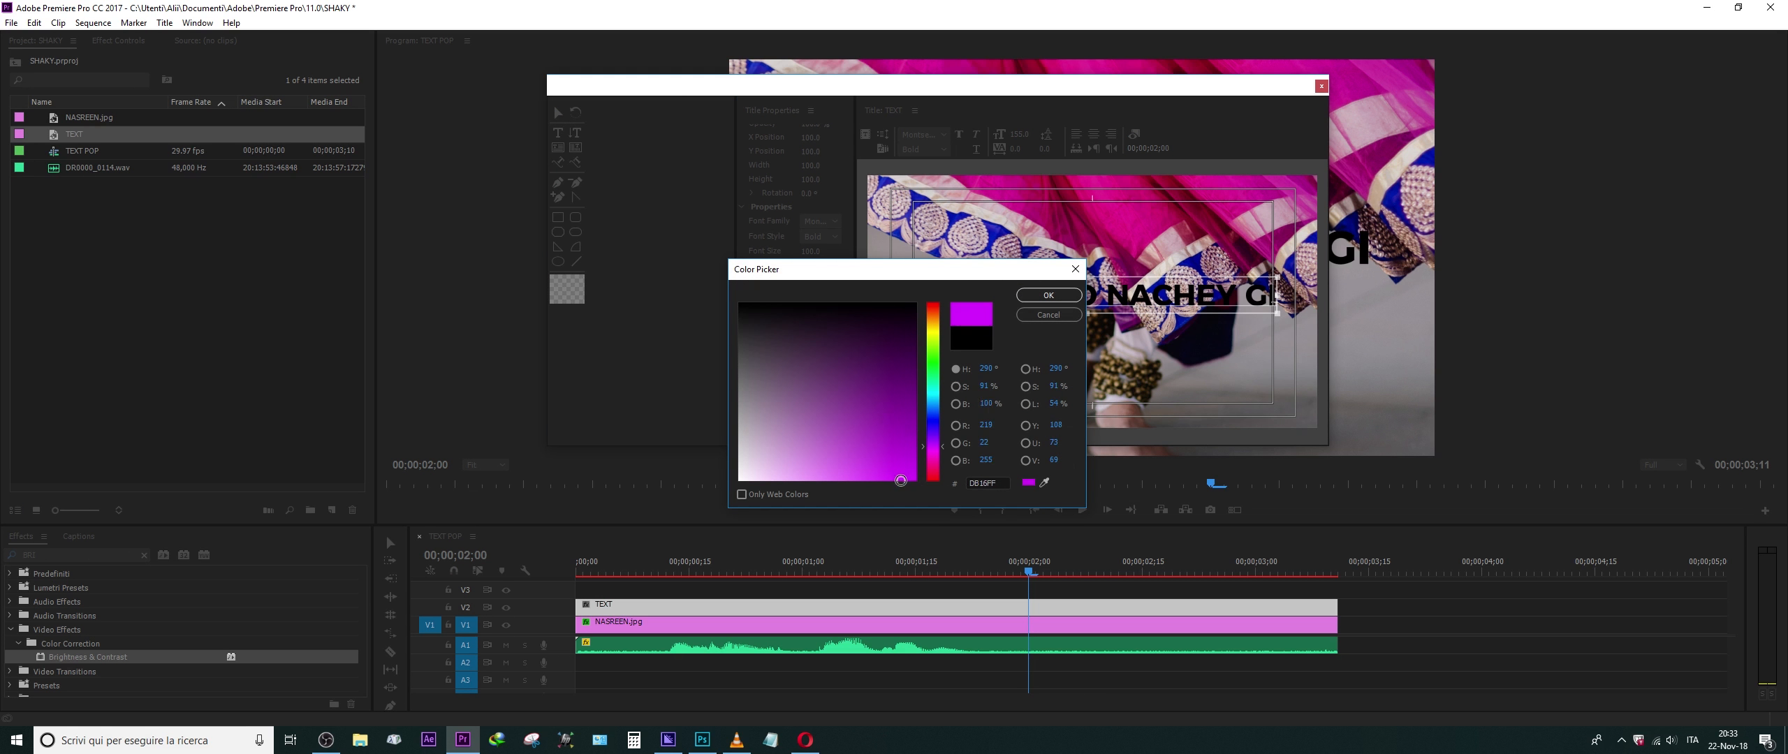
left_click(933, 427)
left_click(1046, 294)
left_click(1322, 85)
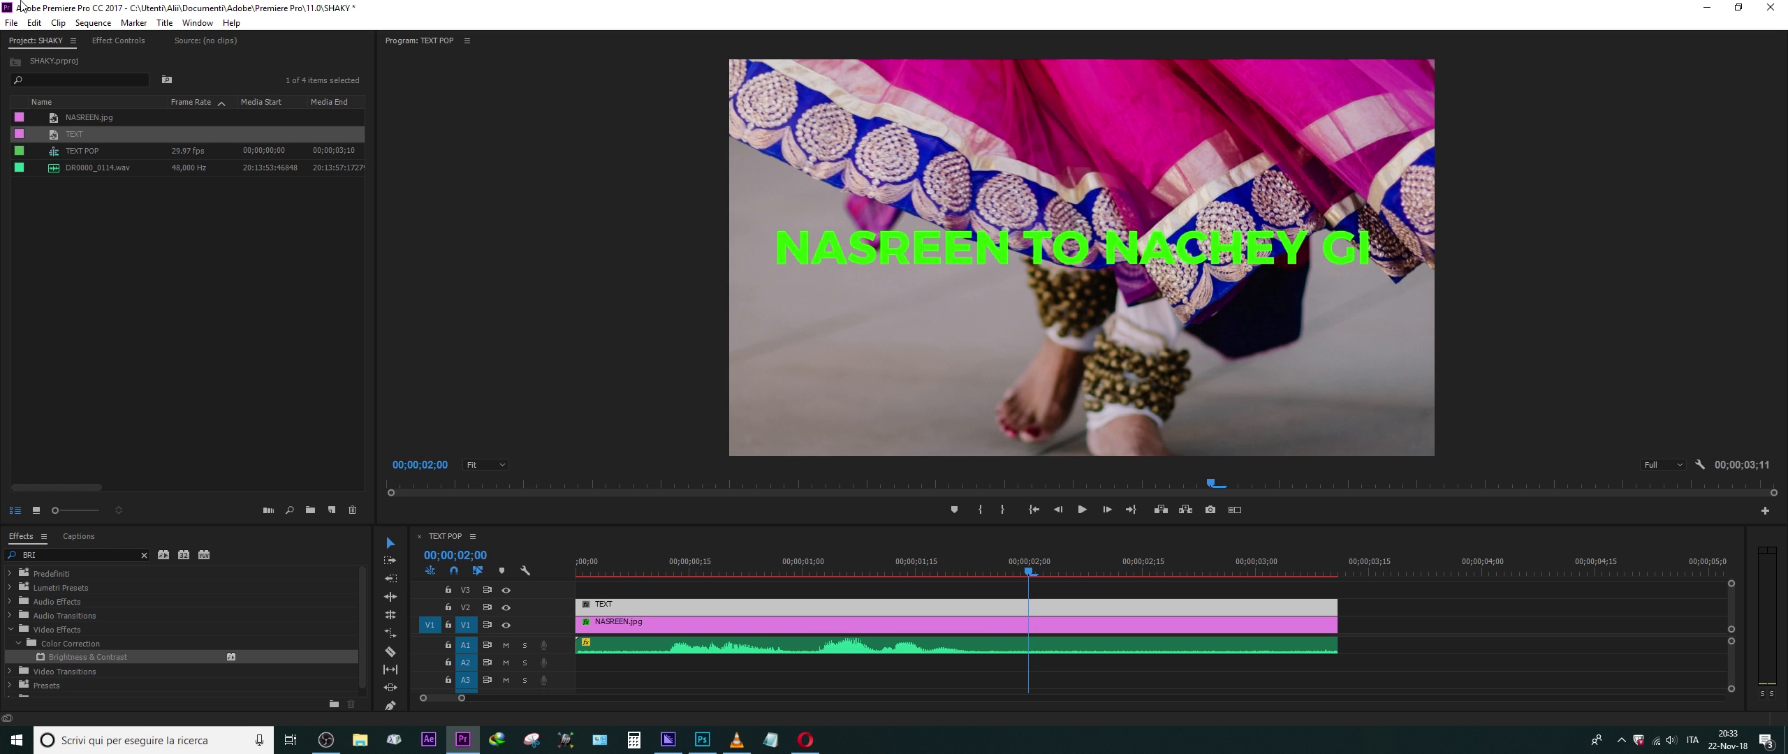
Return the playhead to the sequence start and apply the Crop effect to the TEXT clip on V2.
key("space")
key("space")
left_click_drag(1080, 561, 576, 559)
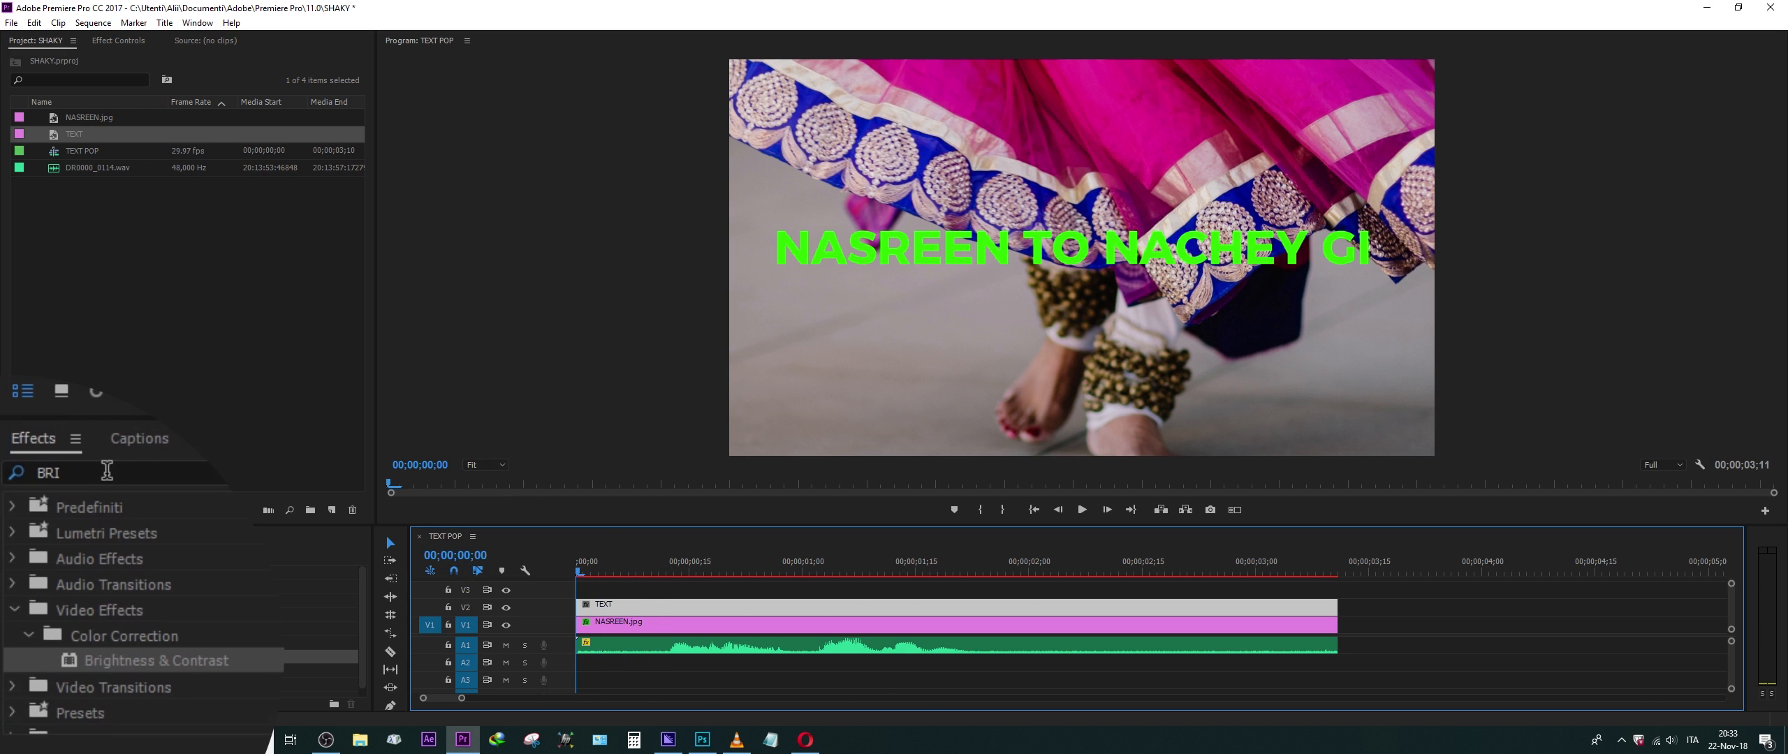
type("CROP")
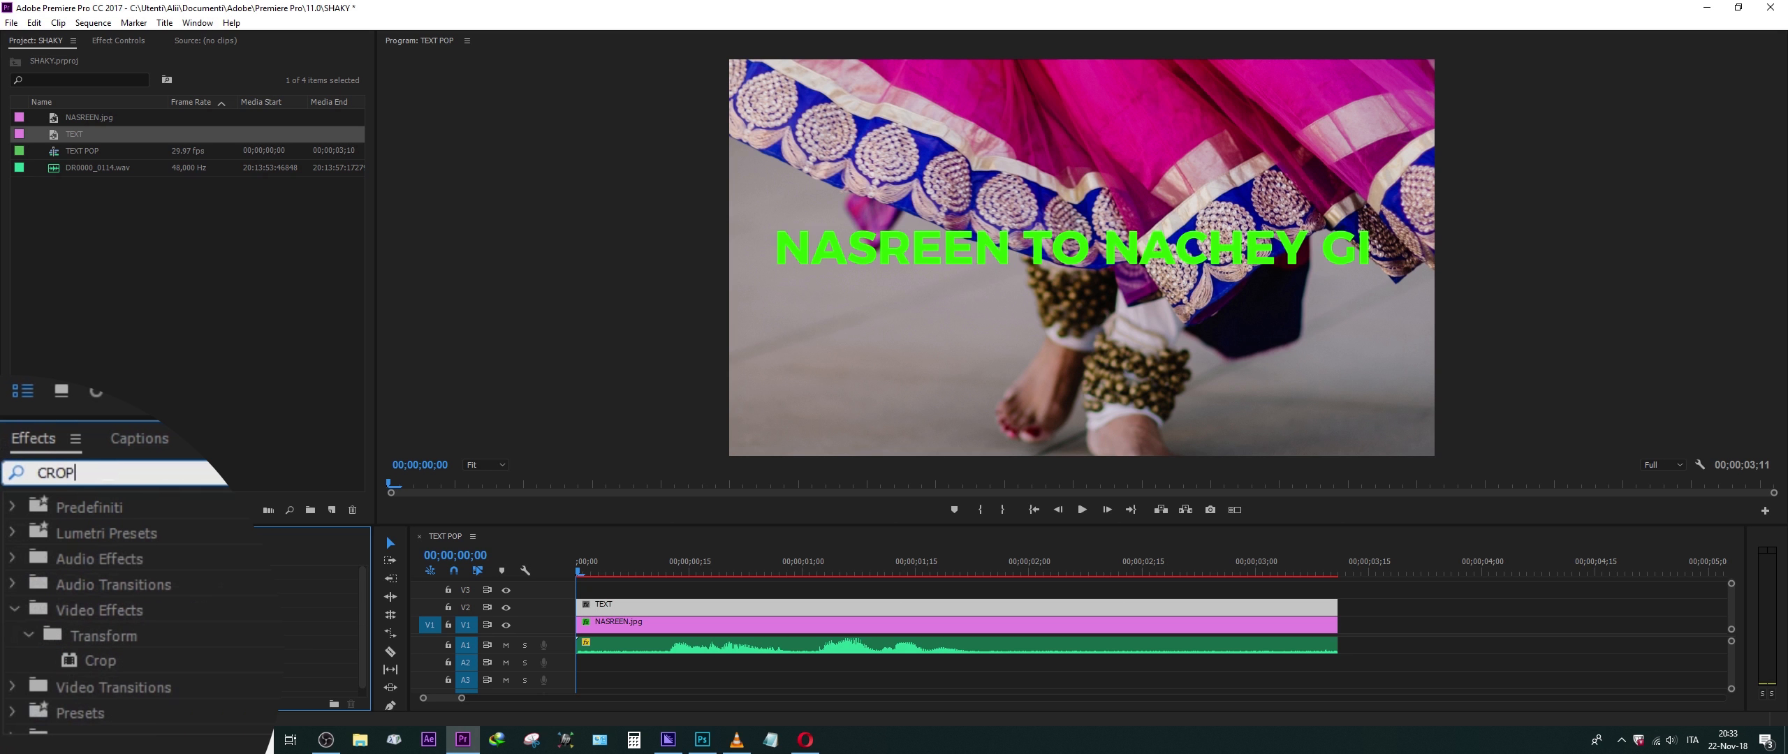
left_click_drag(88, 660, 652, 609)
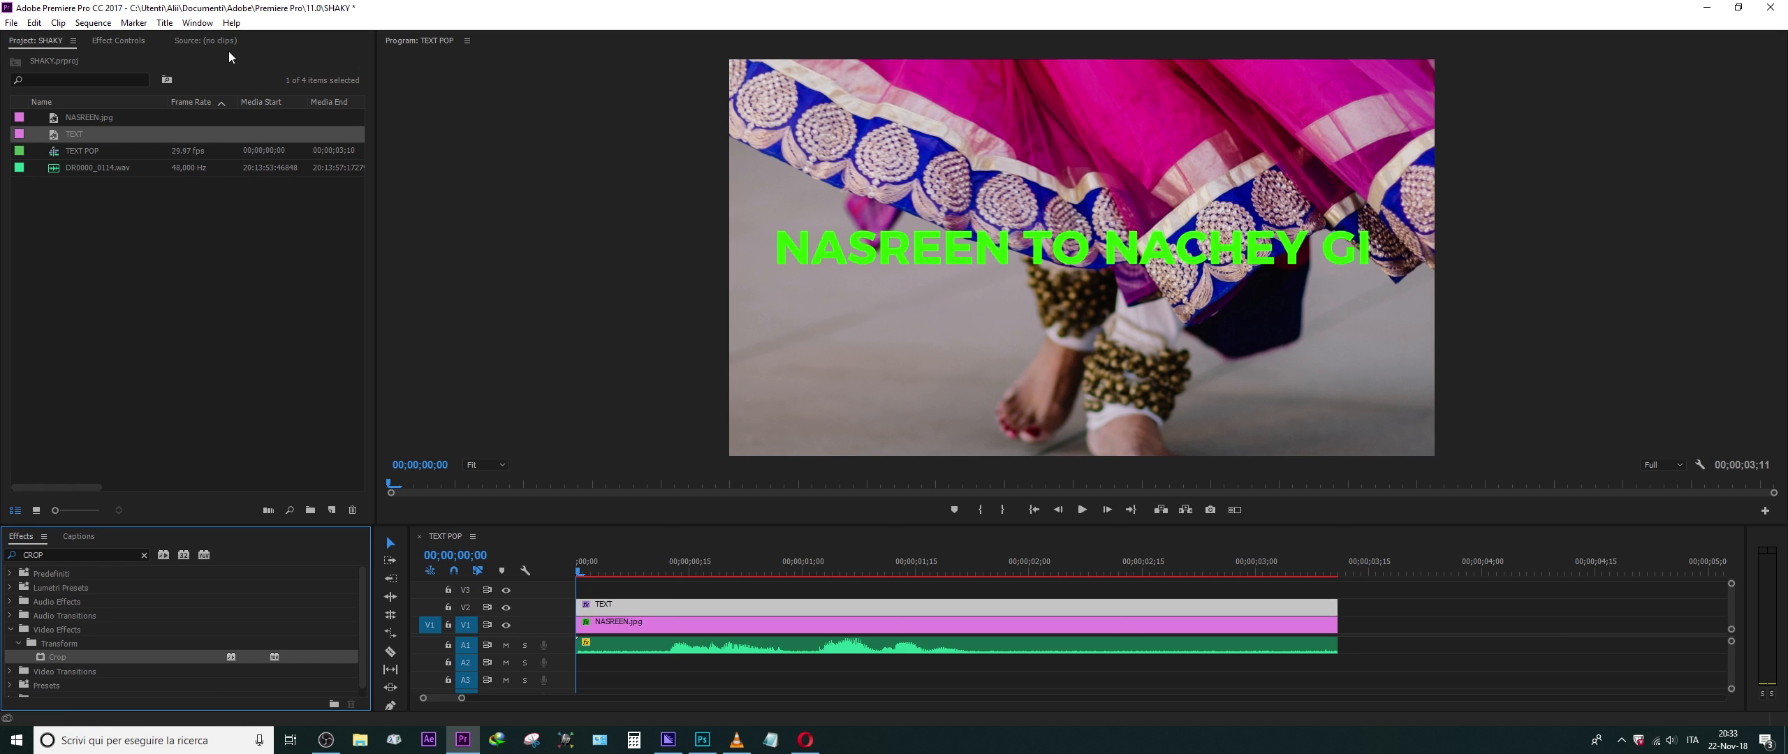
Move the playhead to 00;00;00;25 and raise the TEXT clip's Right crop until only NASREEN shows.
left_click(126, 41)
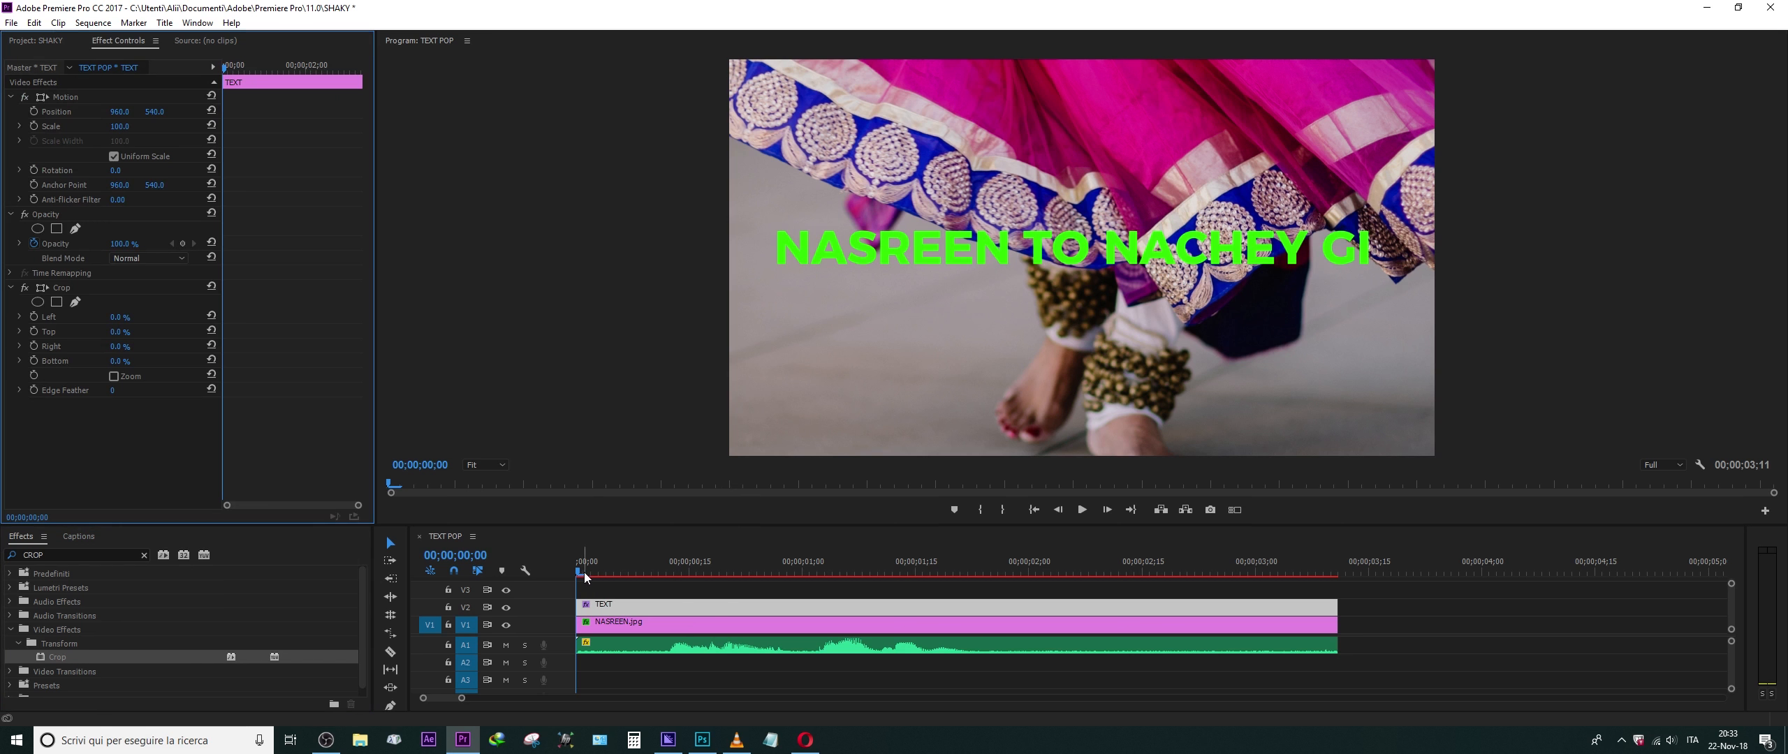
key("space")
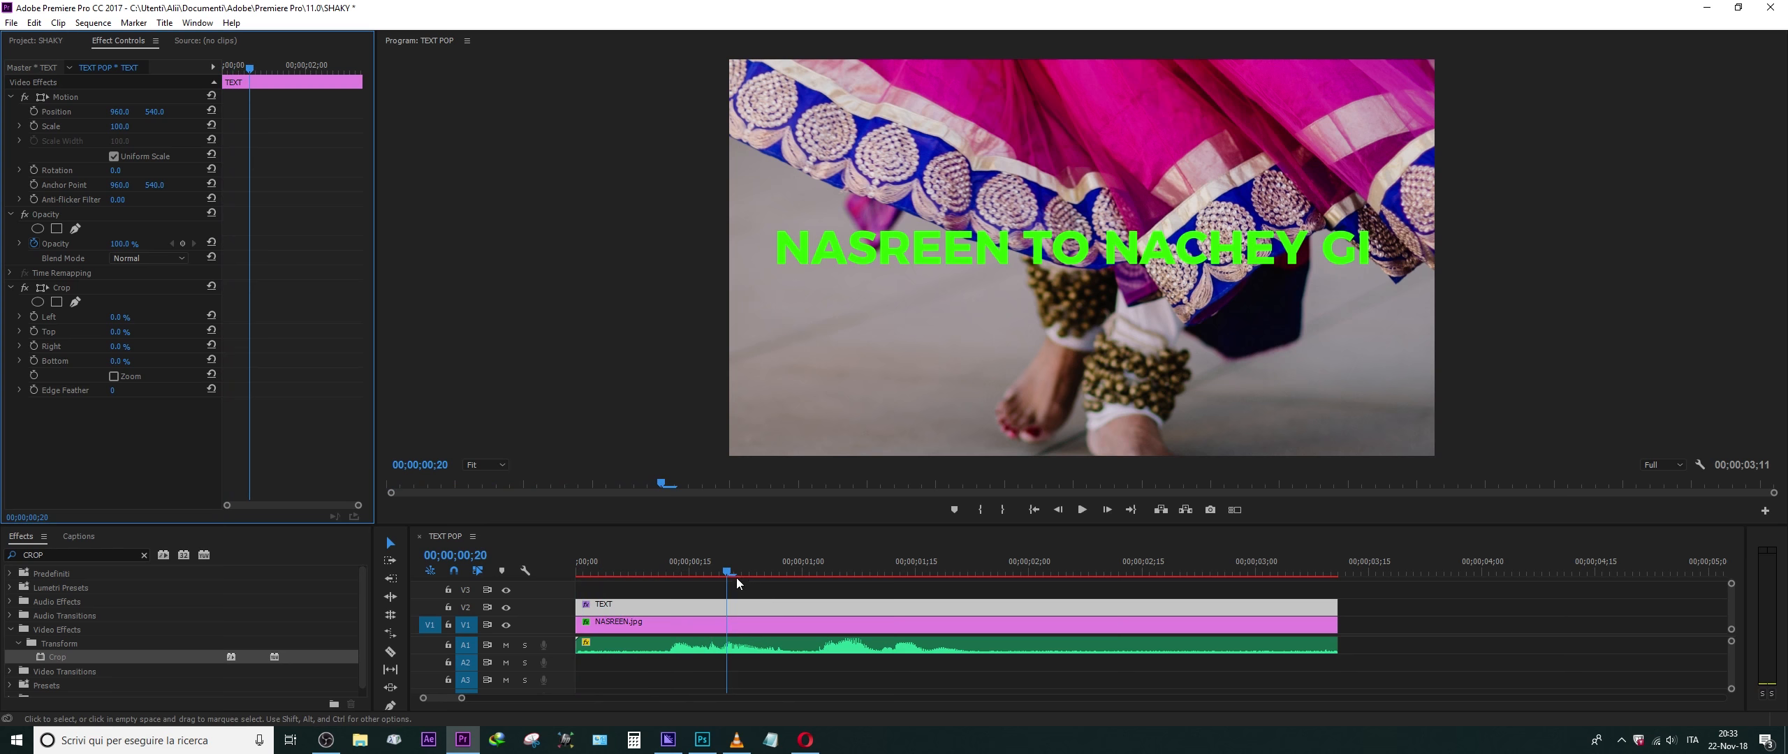
left_click_drag(727, 572, 749, 573)
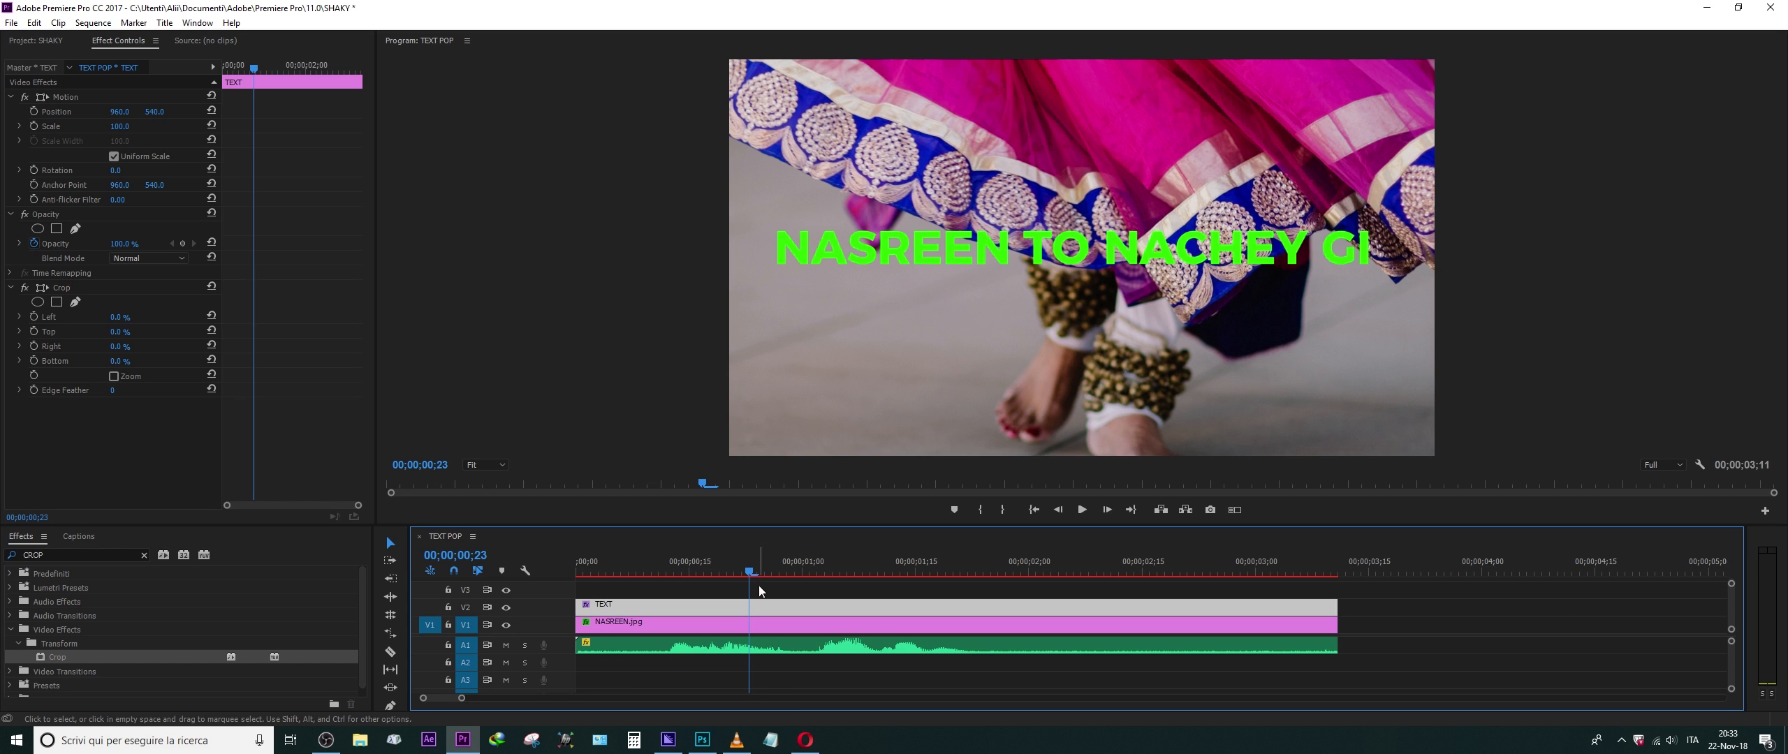
left_click(766, 575)
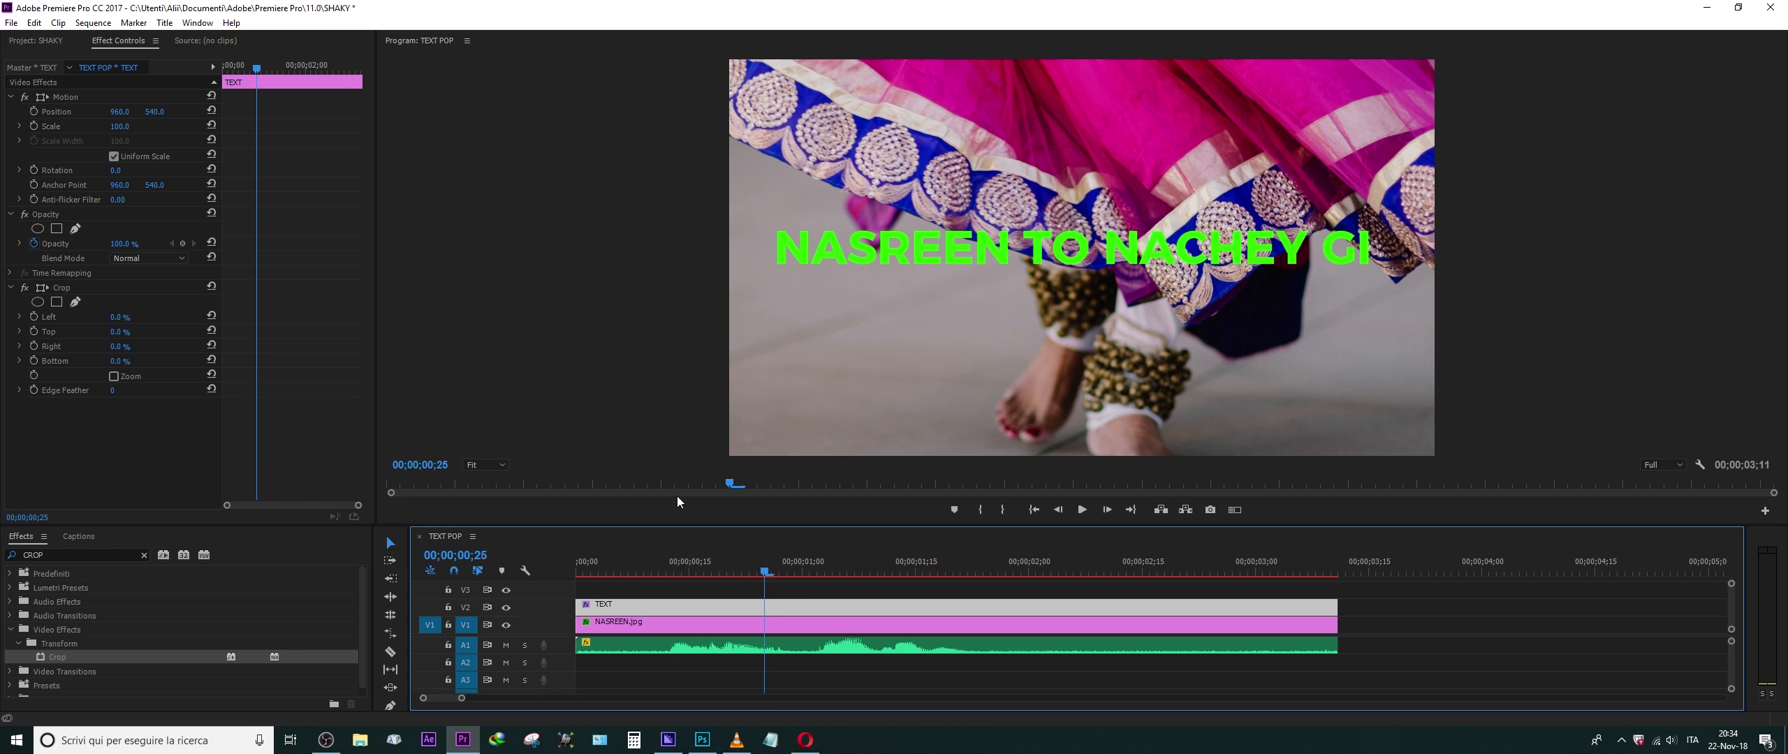
left_click(121, 346)
left_click_drag(121, 347, 163, 346)
Split the TEXT clip on V2 at 00;00;00;25 with the Razor tool.
key("c")
left_click(764, 608)
key("v")
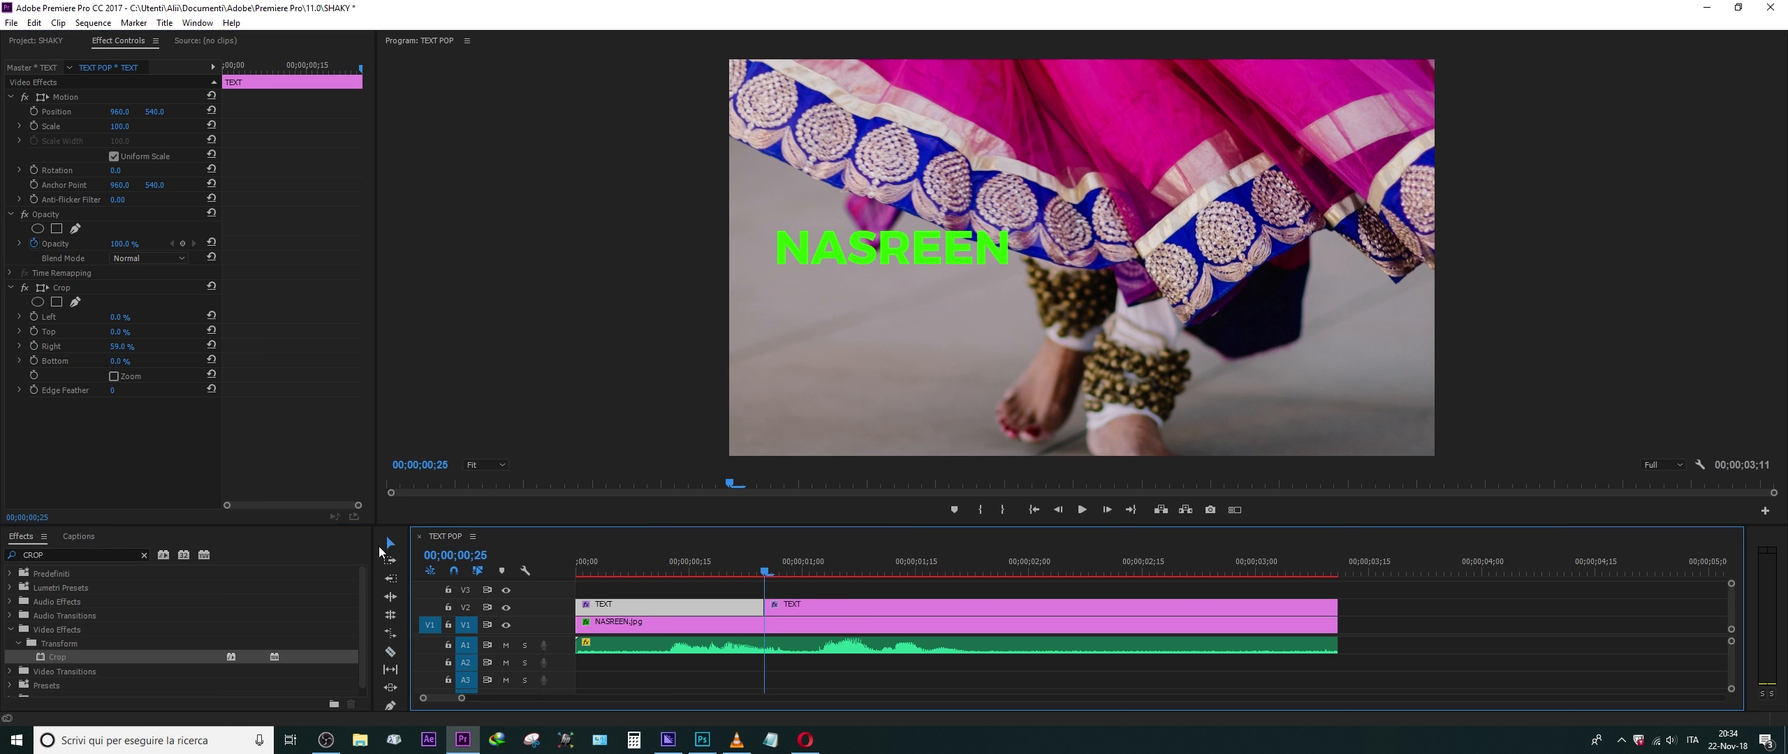
Move the playhead to 00;00;01;09 and reduce the second TEXT clip's Right crop until NASREEN TO shows.
left_click(836, 612)
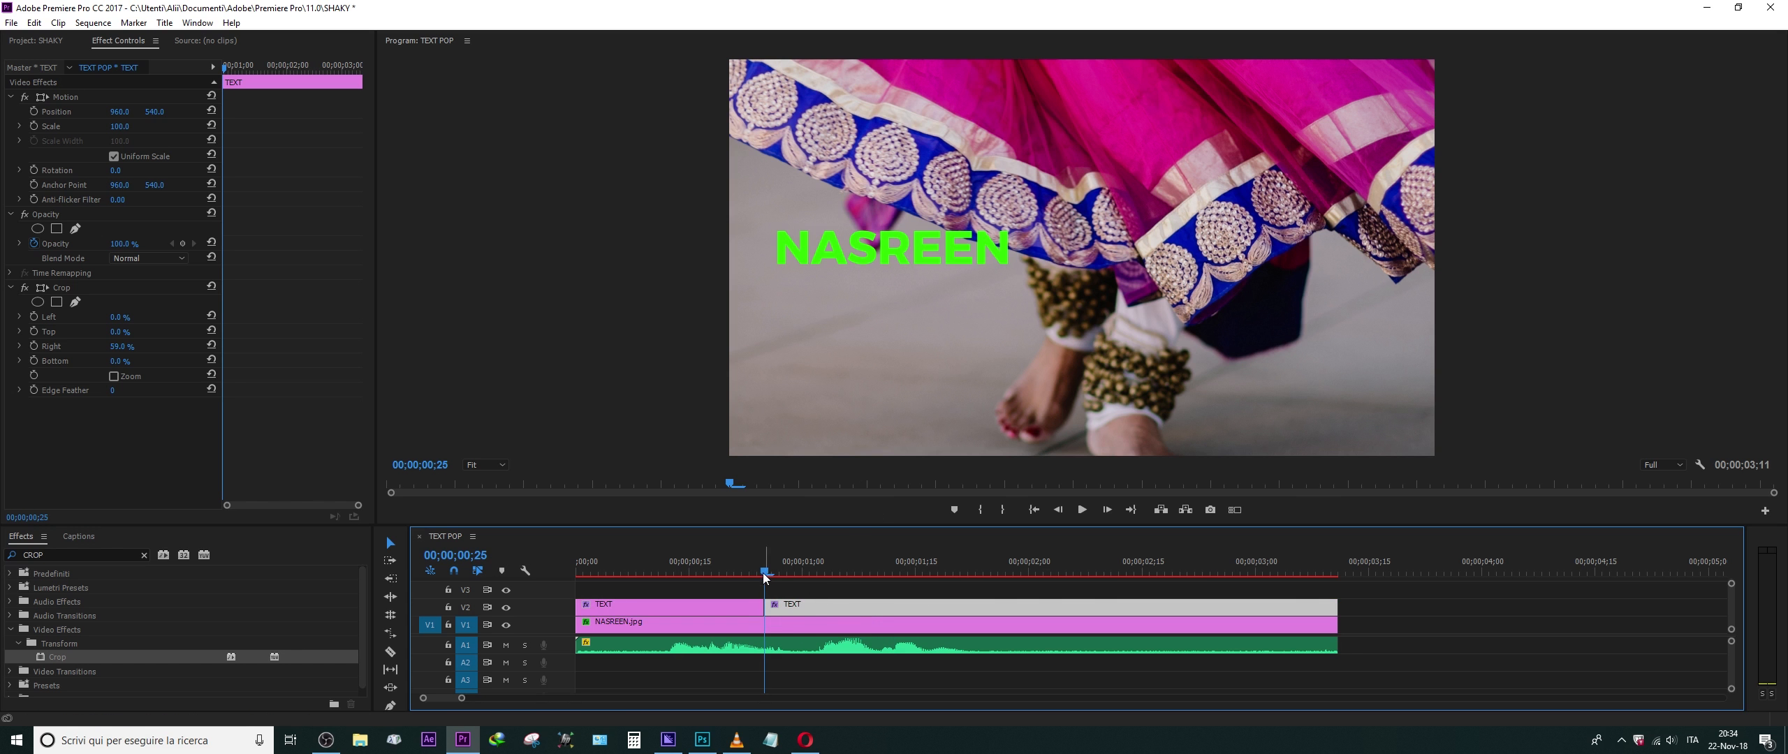
left_click_drag(765, 575, 848, 576)
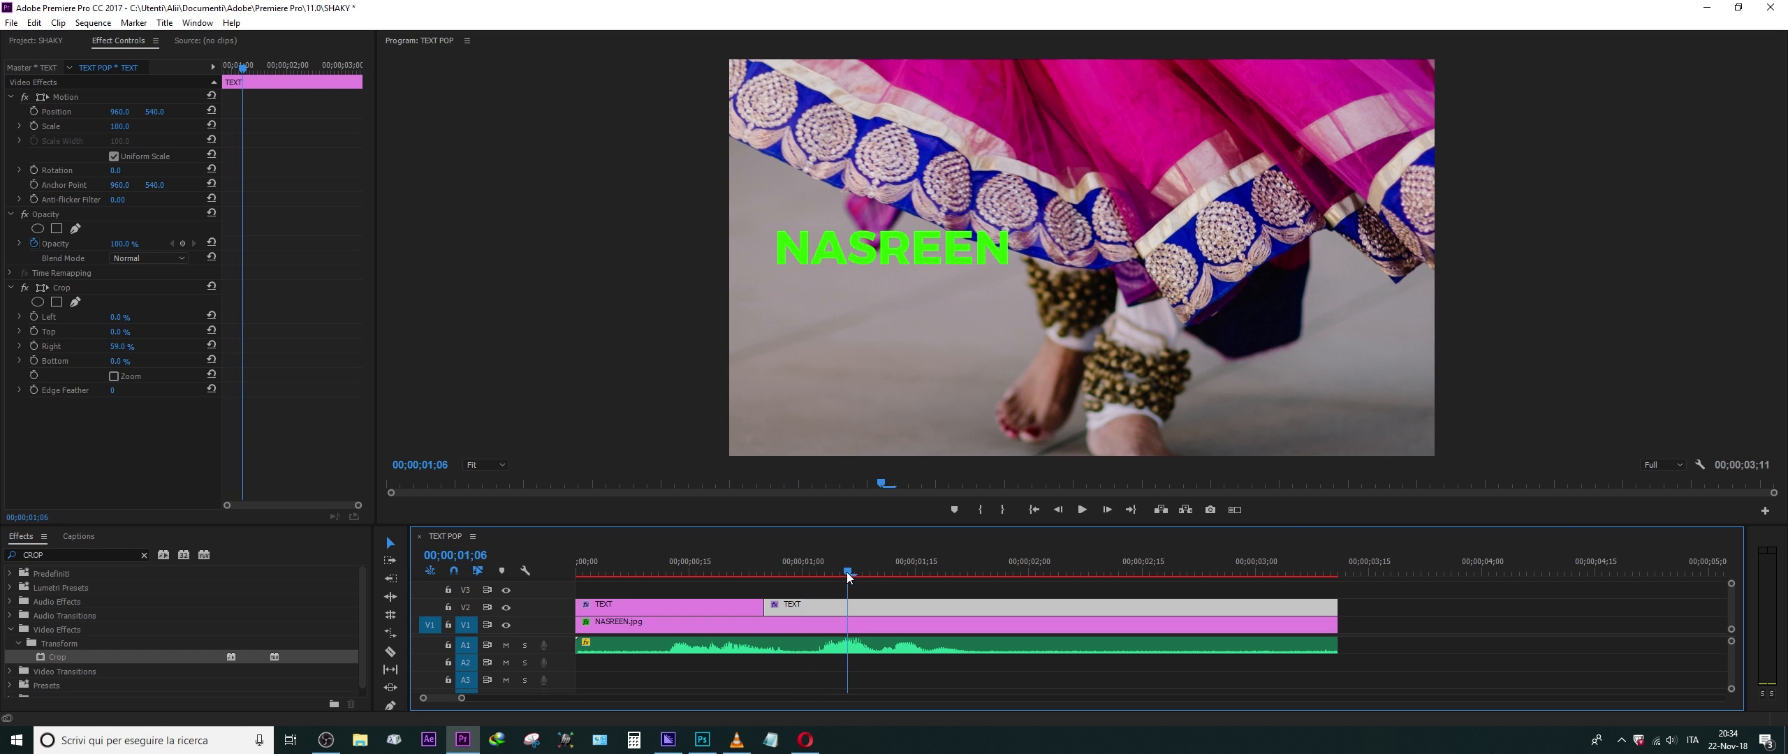
left_click(817, 570)
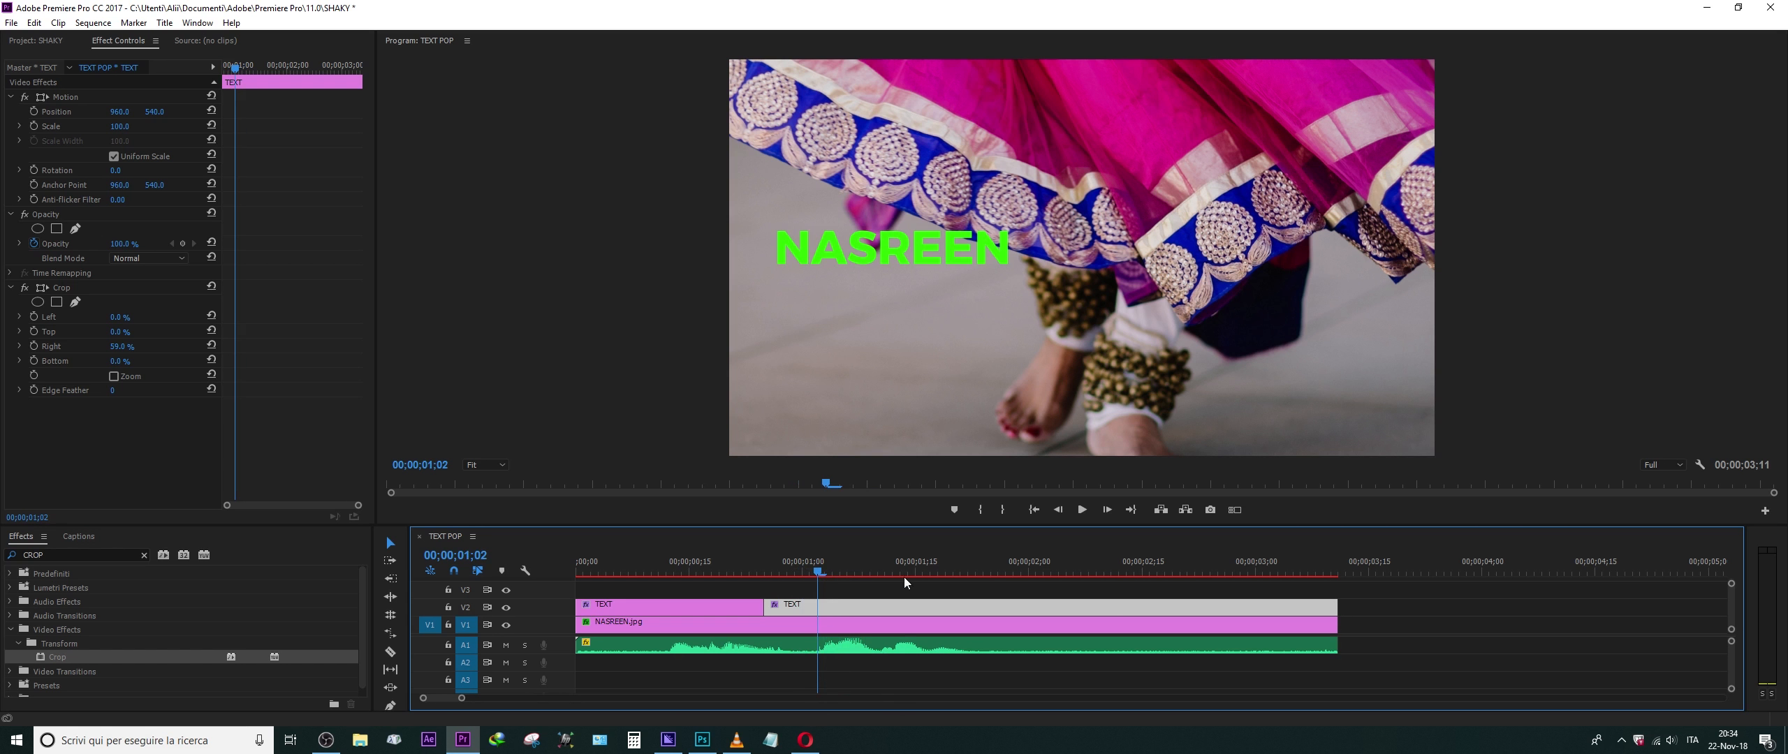
left_click_drag(817, 570, 870, 569)
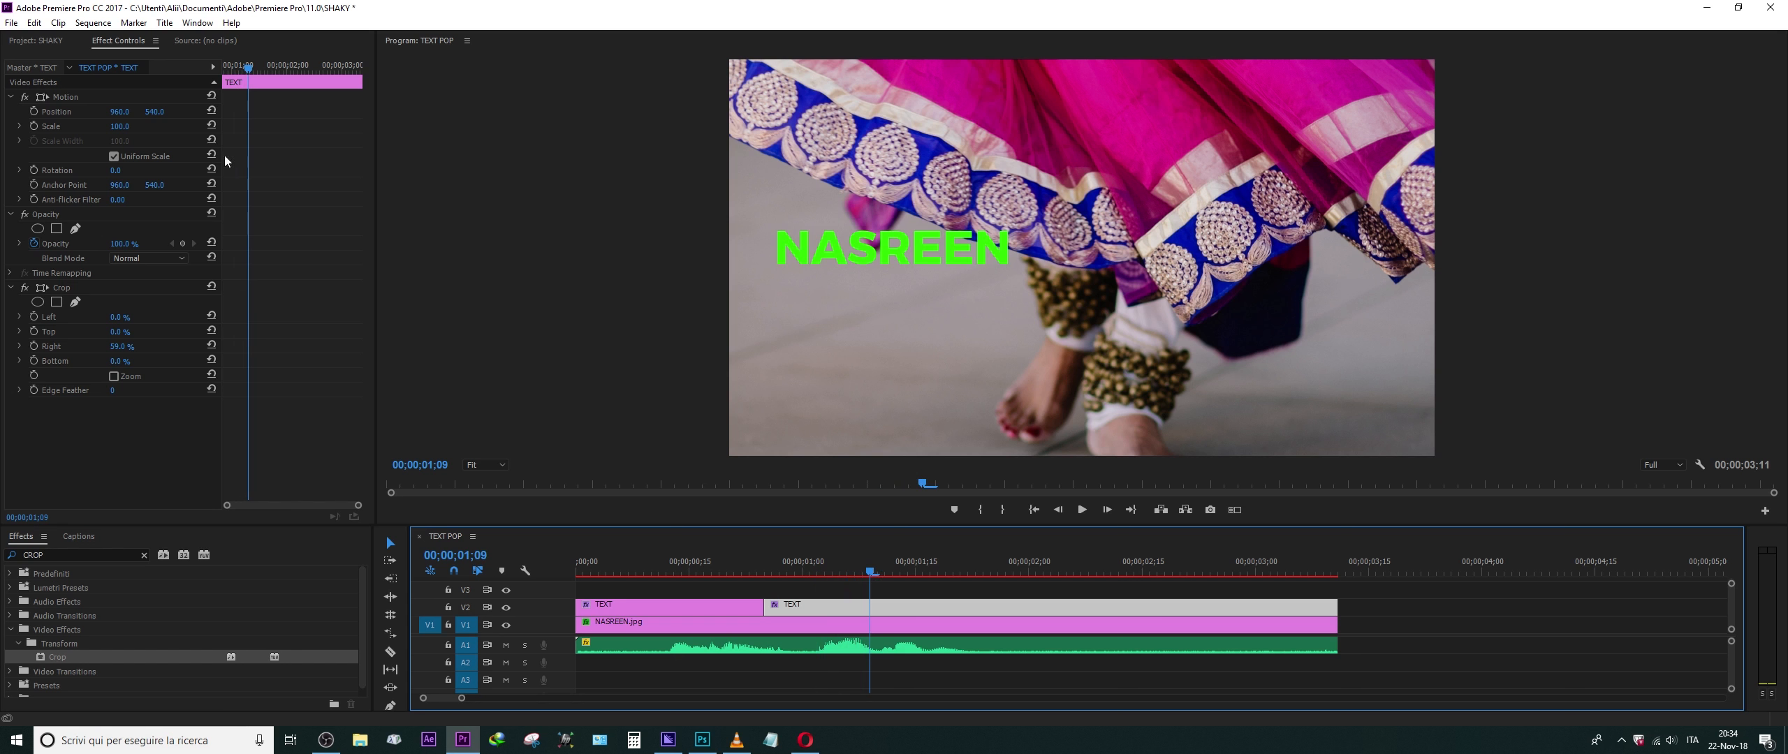
left_click_drag(120, 347, 83, 347)
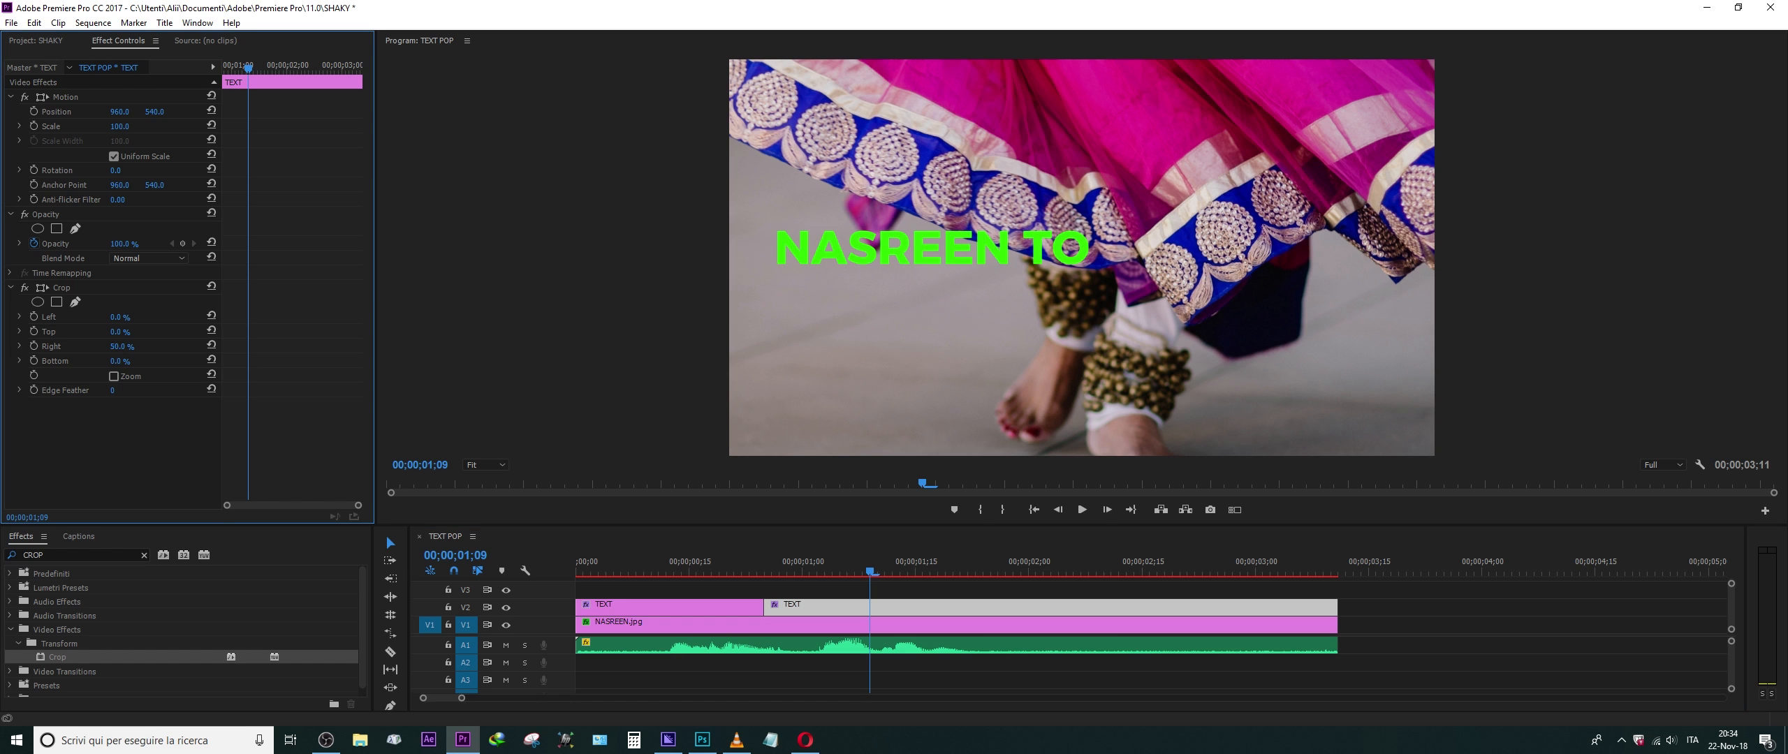
left_click_drag(120, 347, 120, 346)
Split the second TEXT clip at 00;00;01;09 with the Razor tool.
key("c")
left_click(869, 606)
key("v")
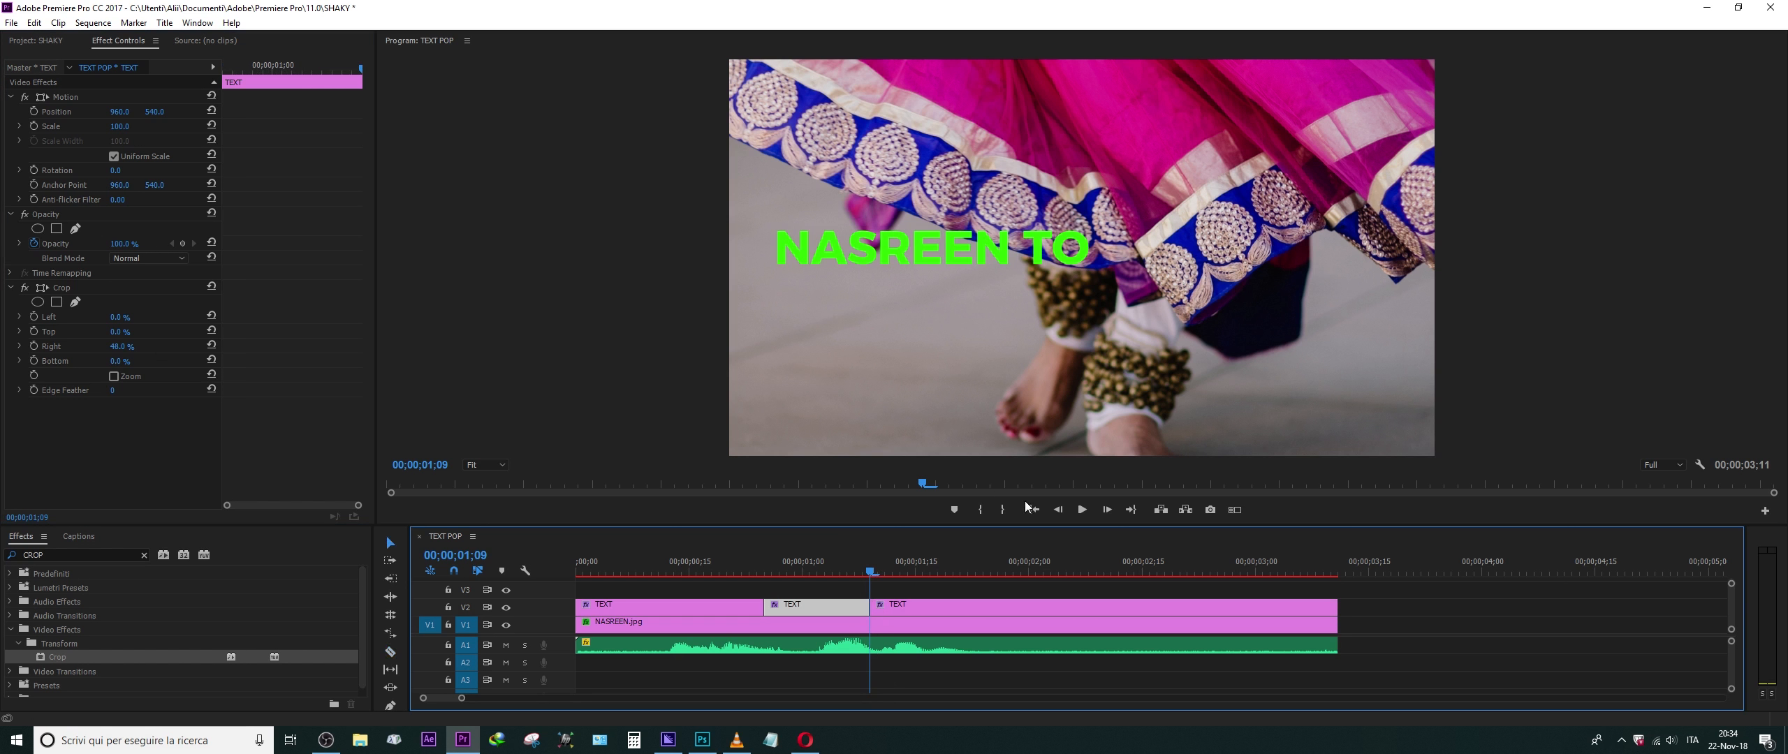
Reduce the third TEXT clip's Right crop to 17% to show NASREEN TO NACHEY, and split the clip at 00;00;01;16 with the Razor tool.
left_click(390, 544)
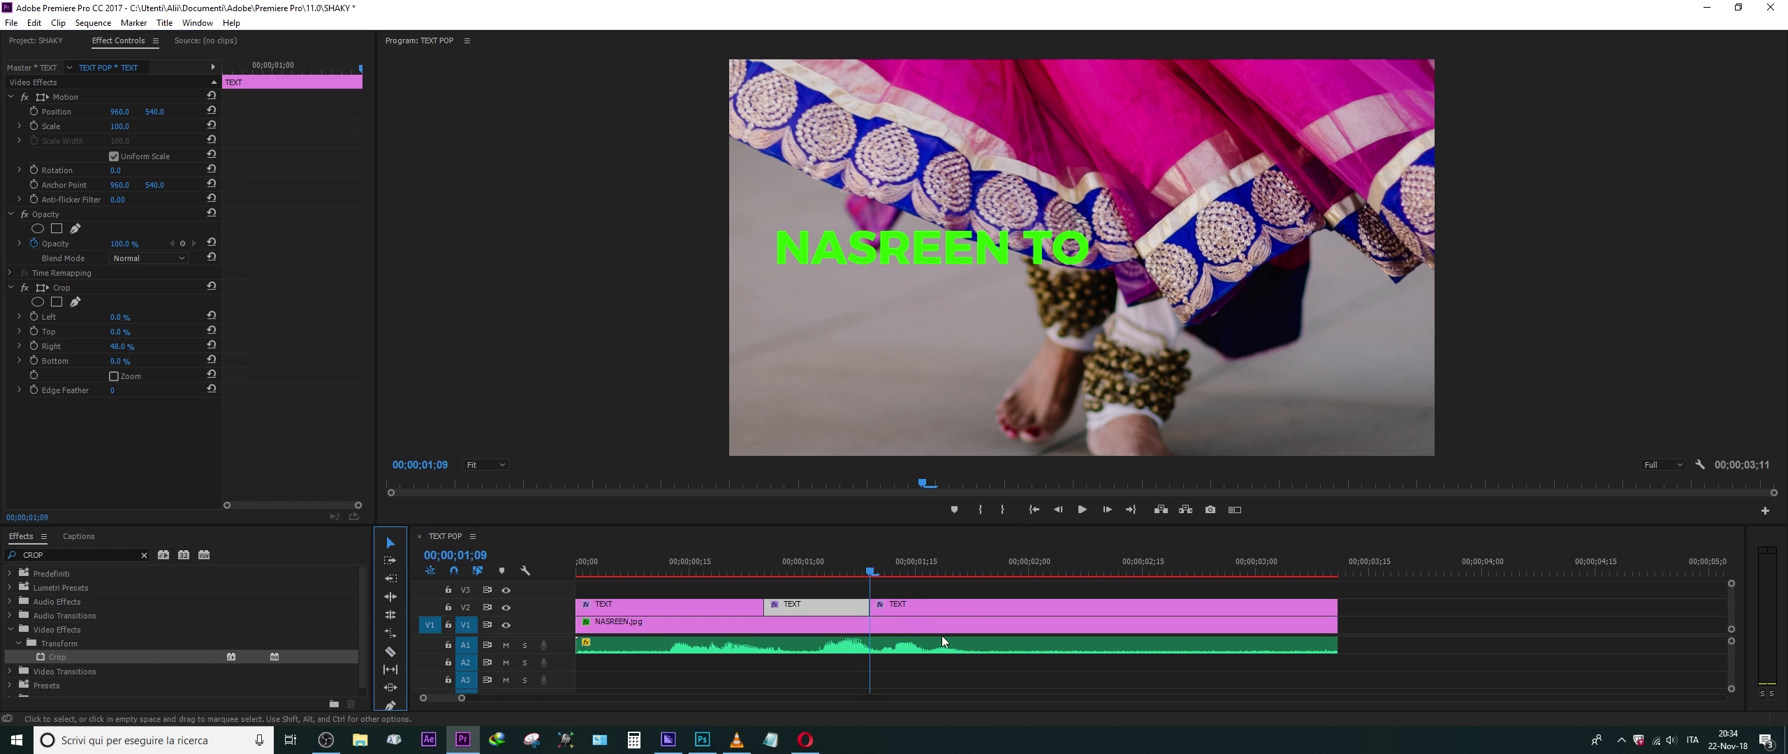
left_click(905, 606)
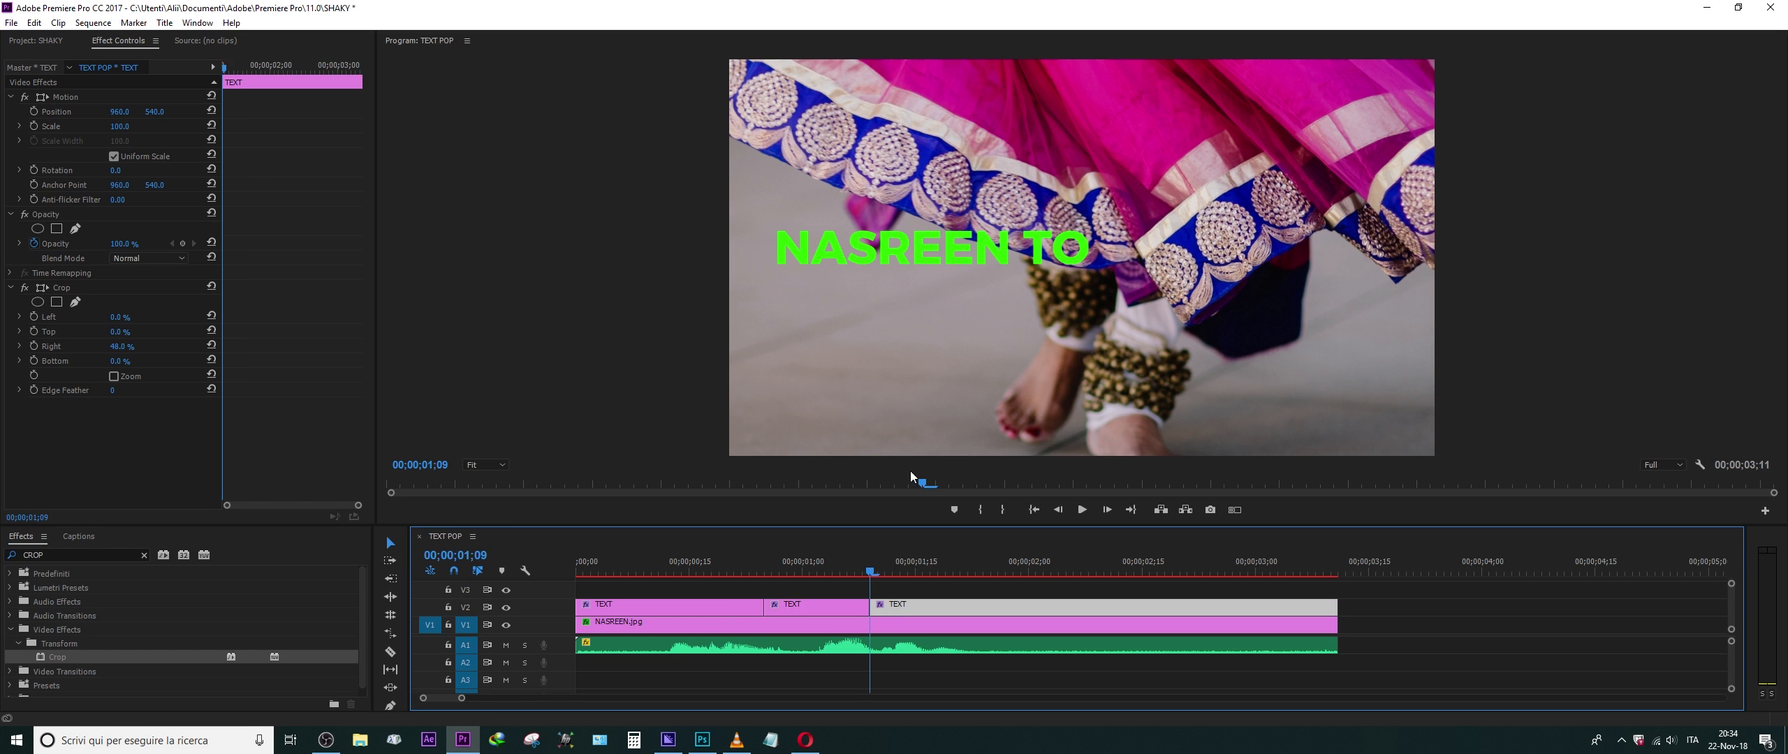
left_click(880, 573)
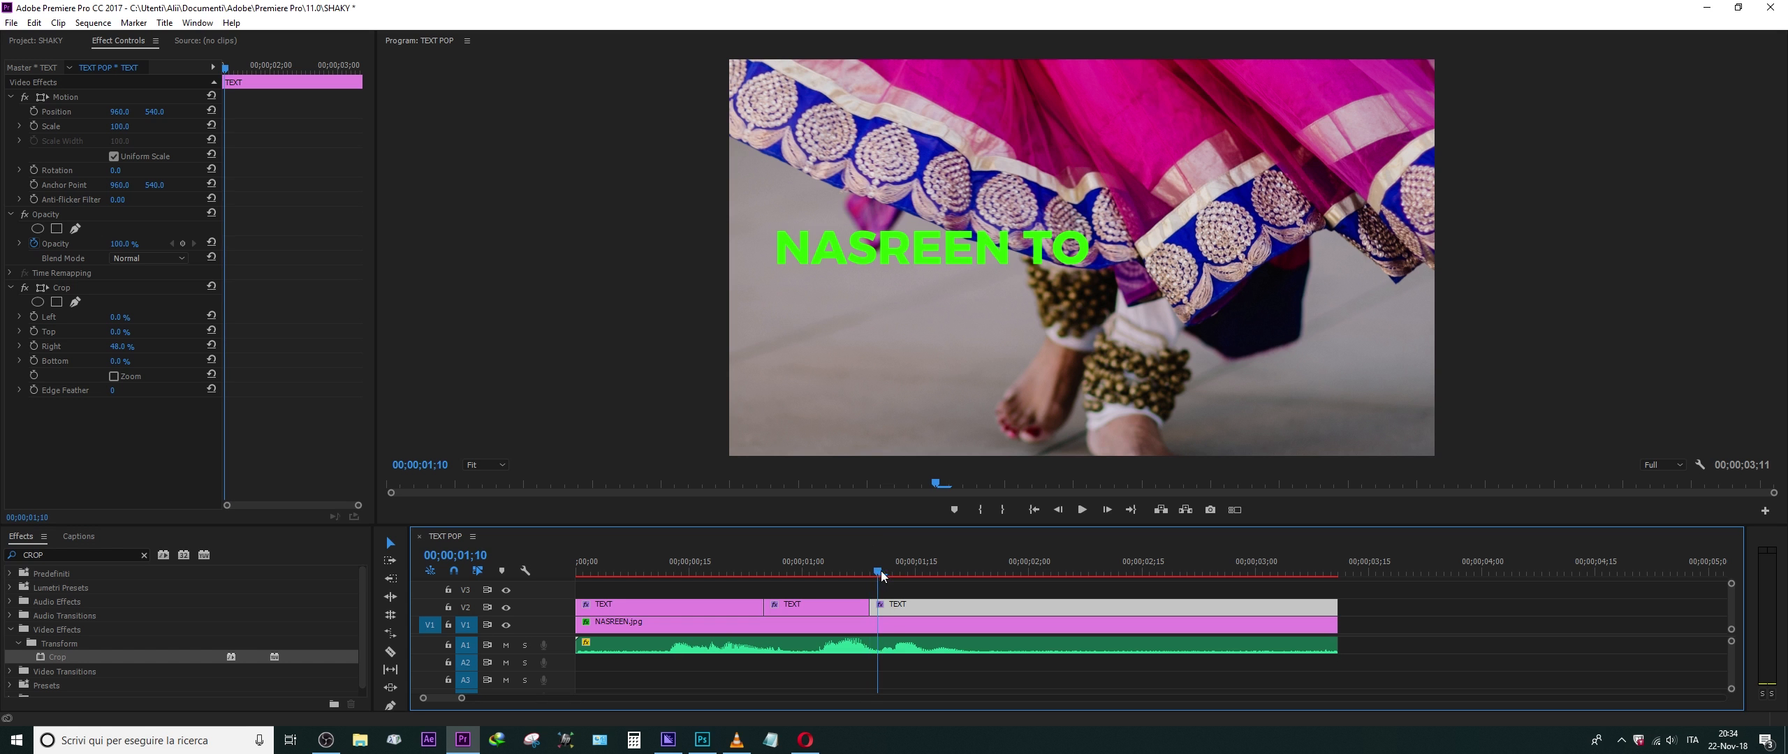
left_click_drag(879, 574, 921, 575)
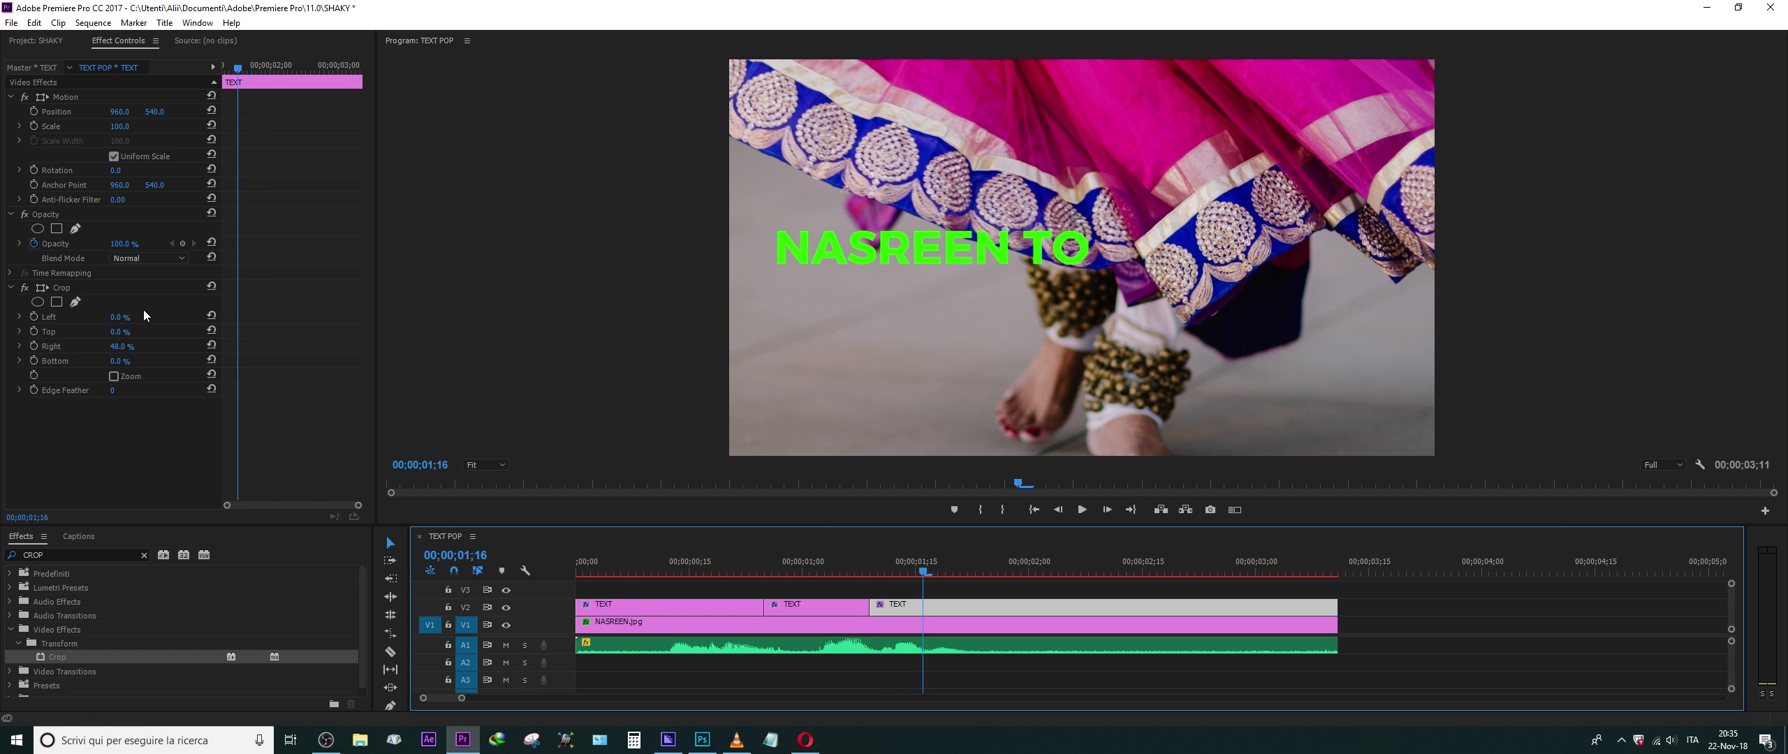
left_click_drag(121, 346, 105, 347)
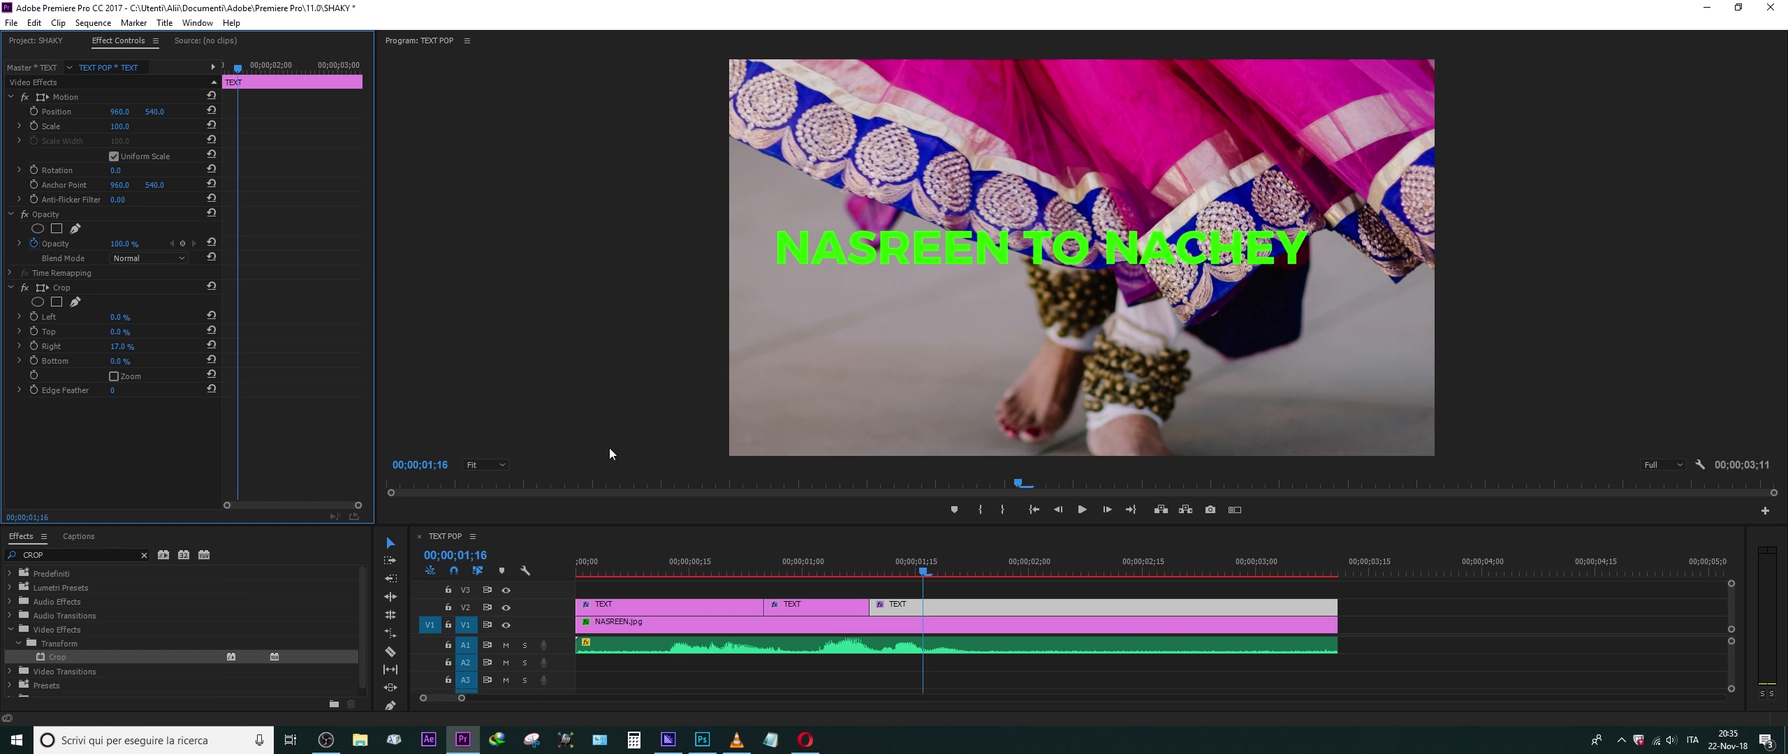
left_click(391, 652)
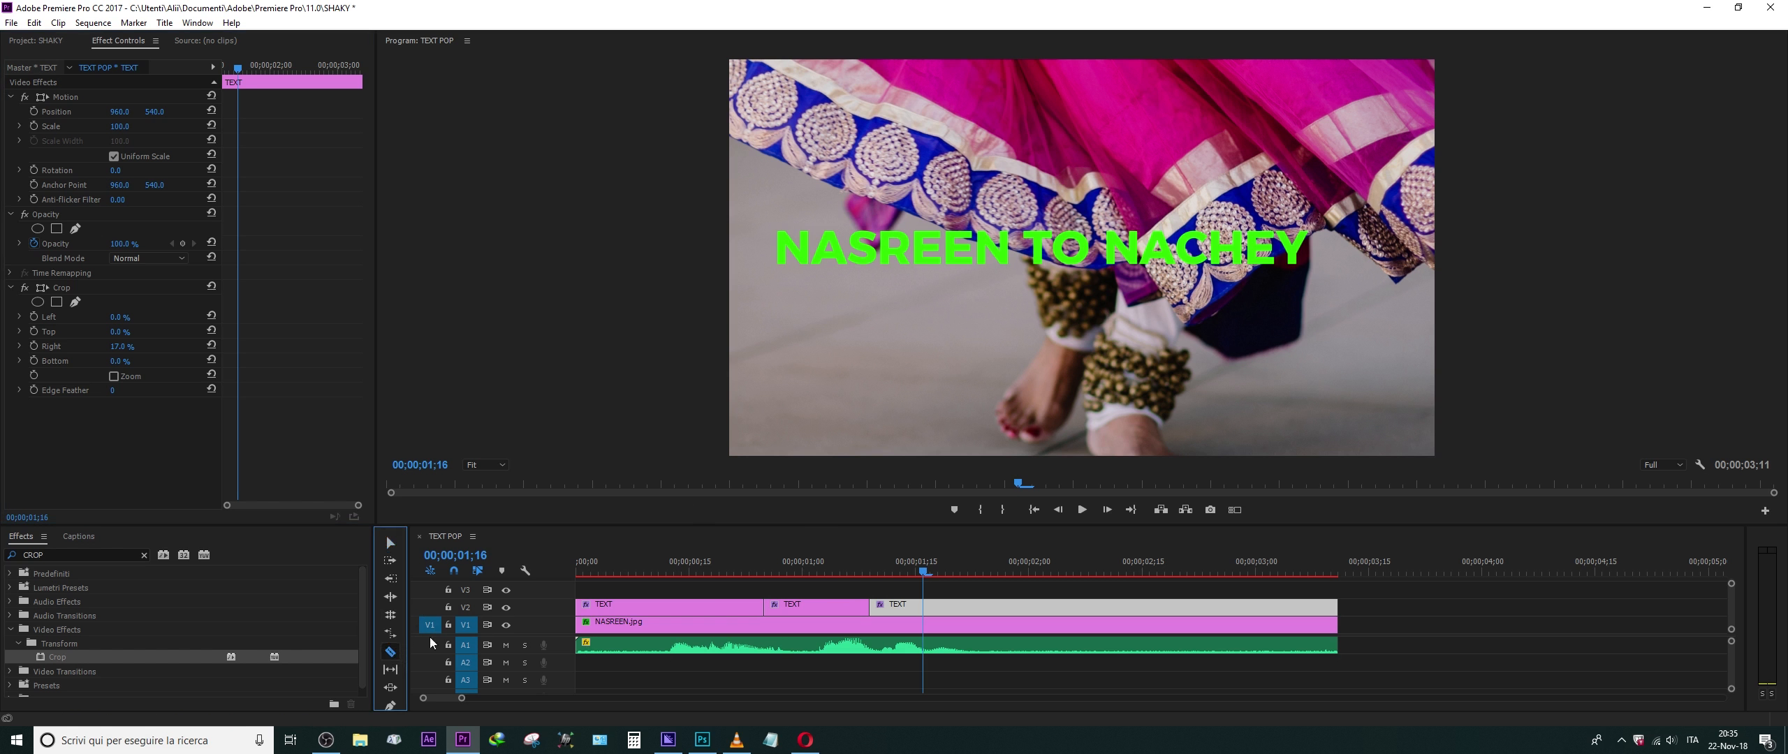
left_click(922, 609)
Move the playhead to 00;00;01;18 and set the last TEXT clip's Right crop to 0% to reveal the full title.
left_click(939, 573)
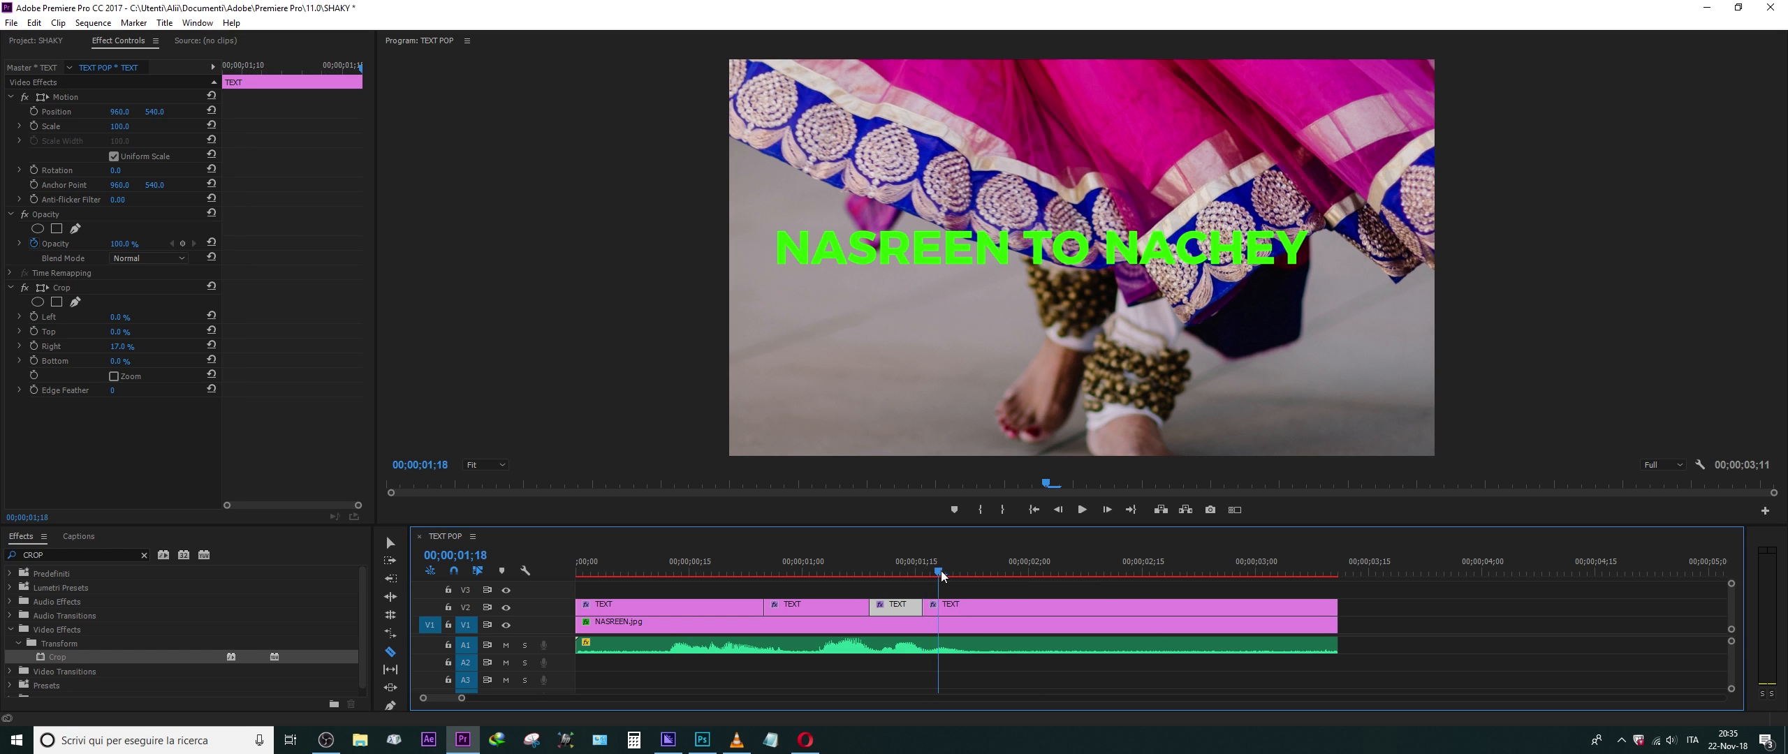
key("v")
left_click(974, 609)
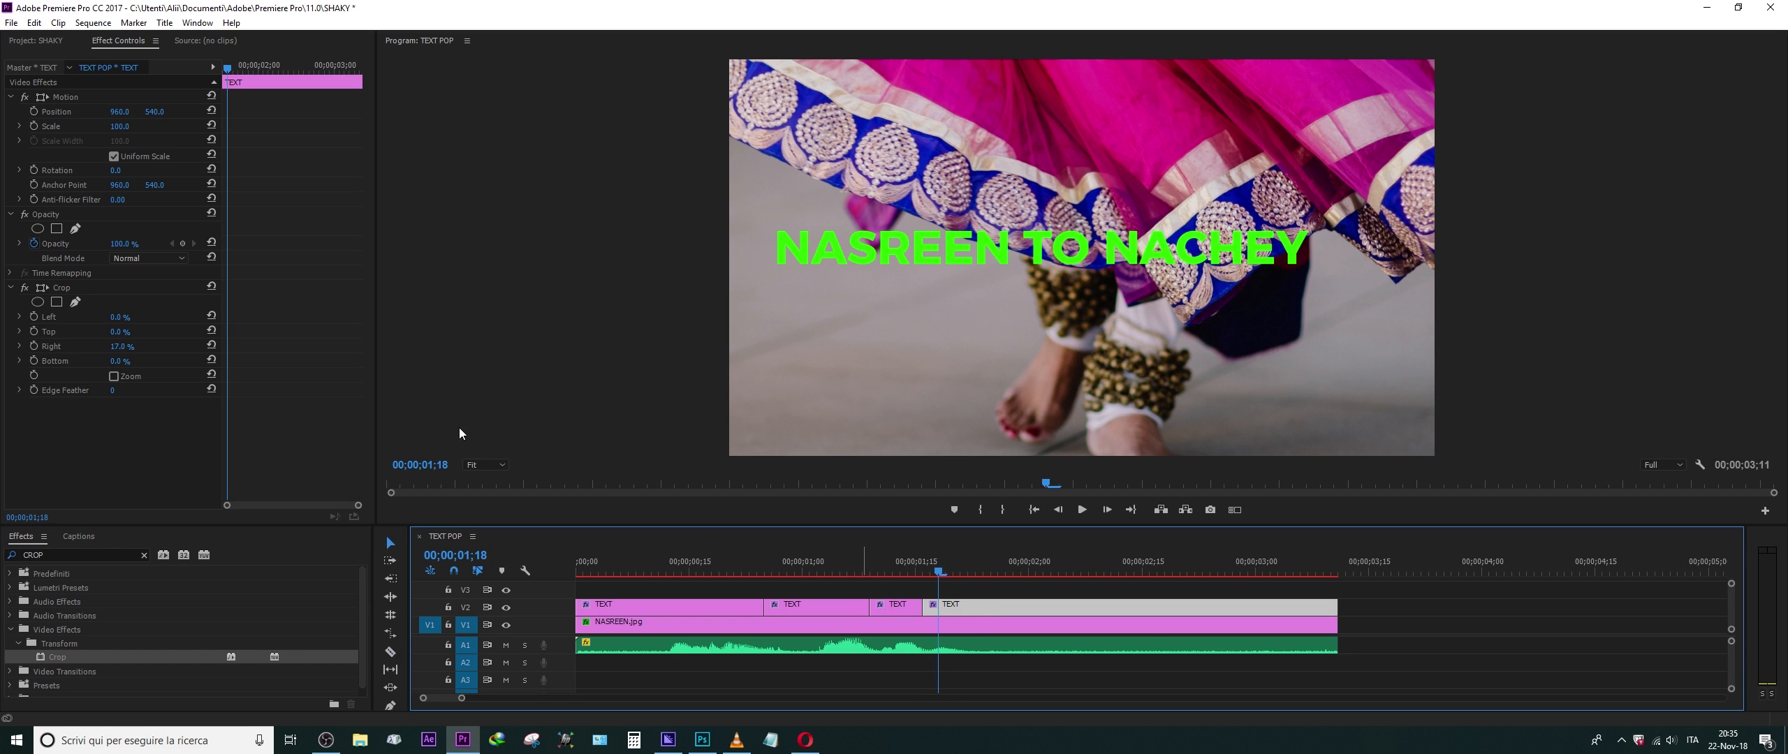
left_click_drag(123, 347, 106, 347)
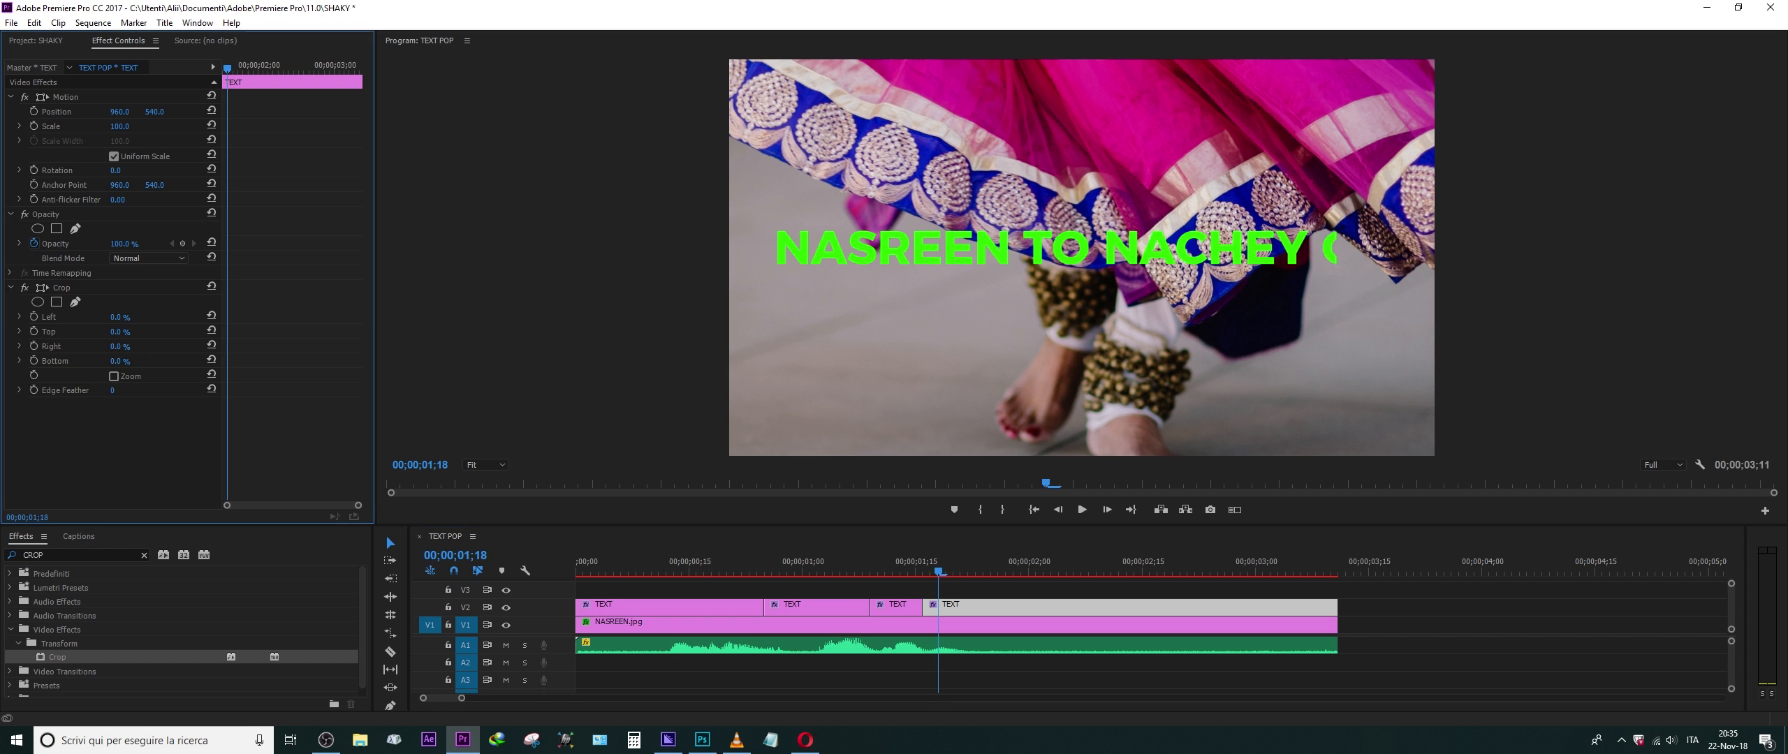
Play the sequence from the start to check the timing of the word pops against the audio.
left_click(576, 563)
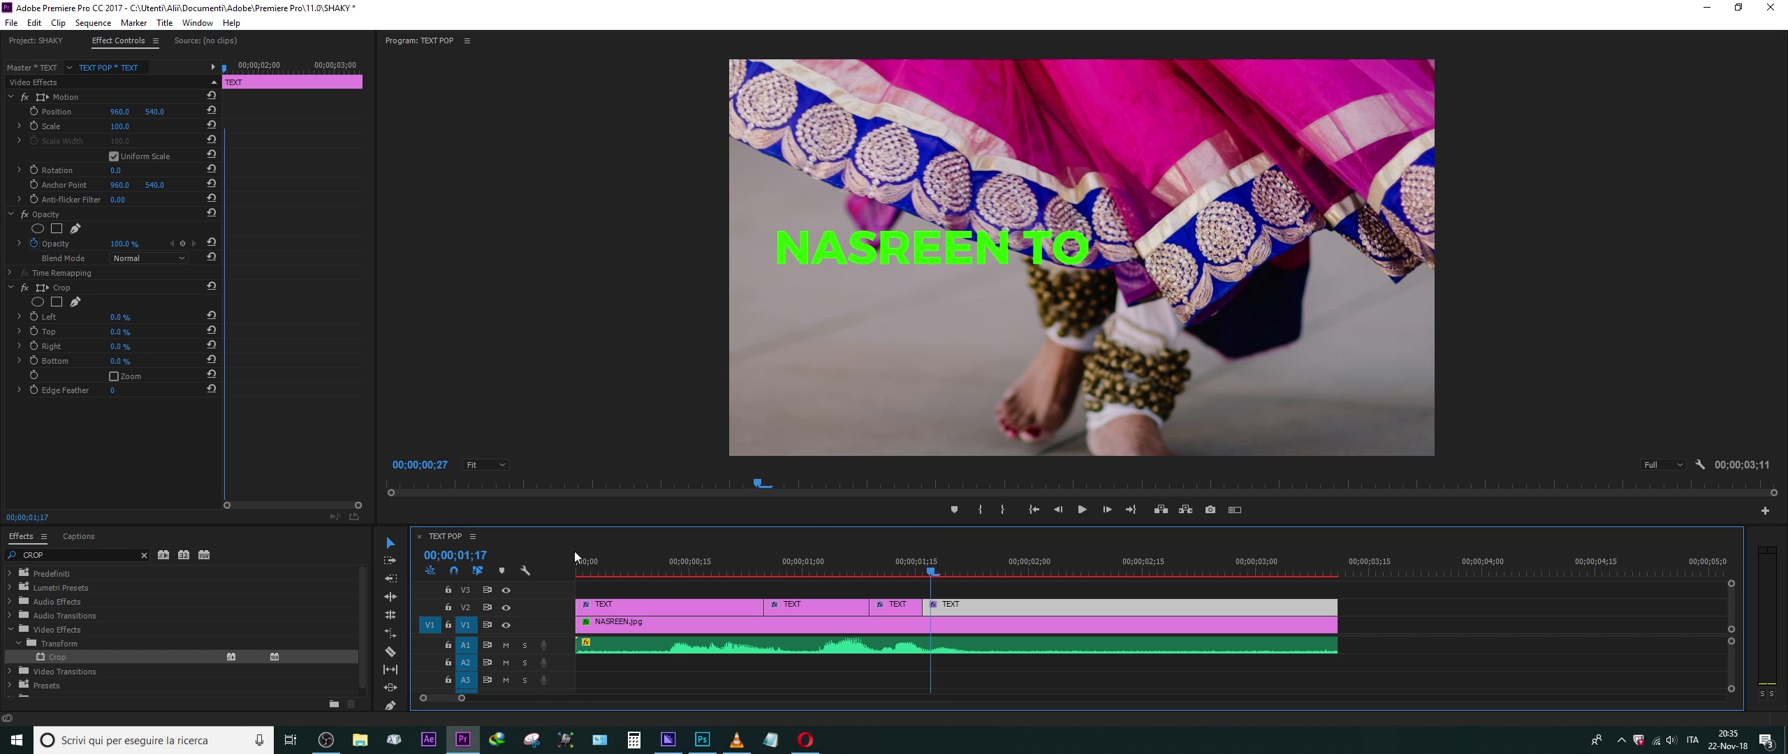
key("space")
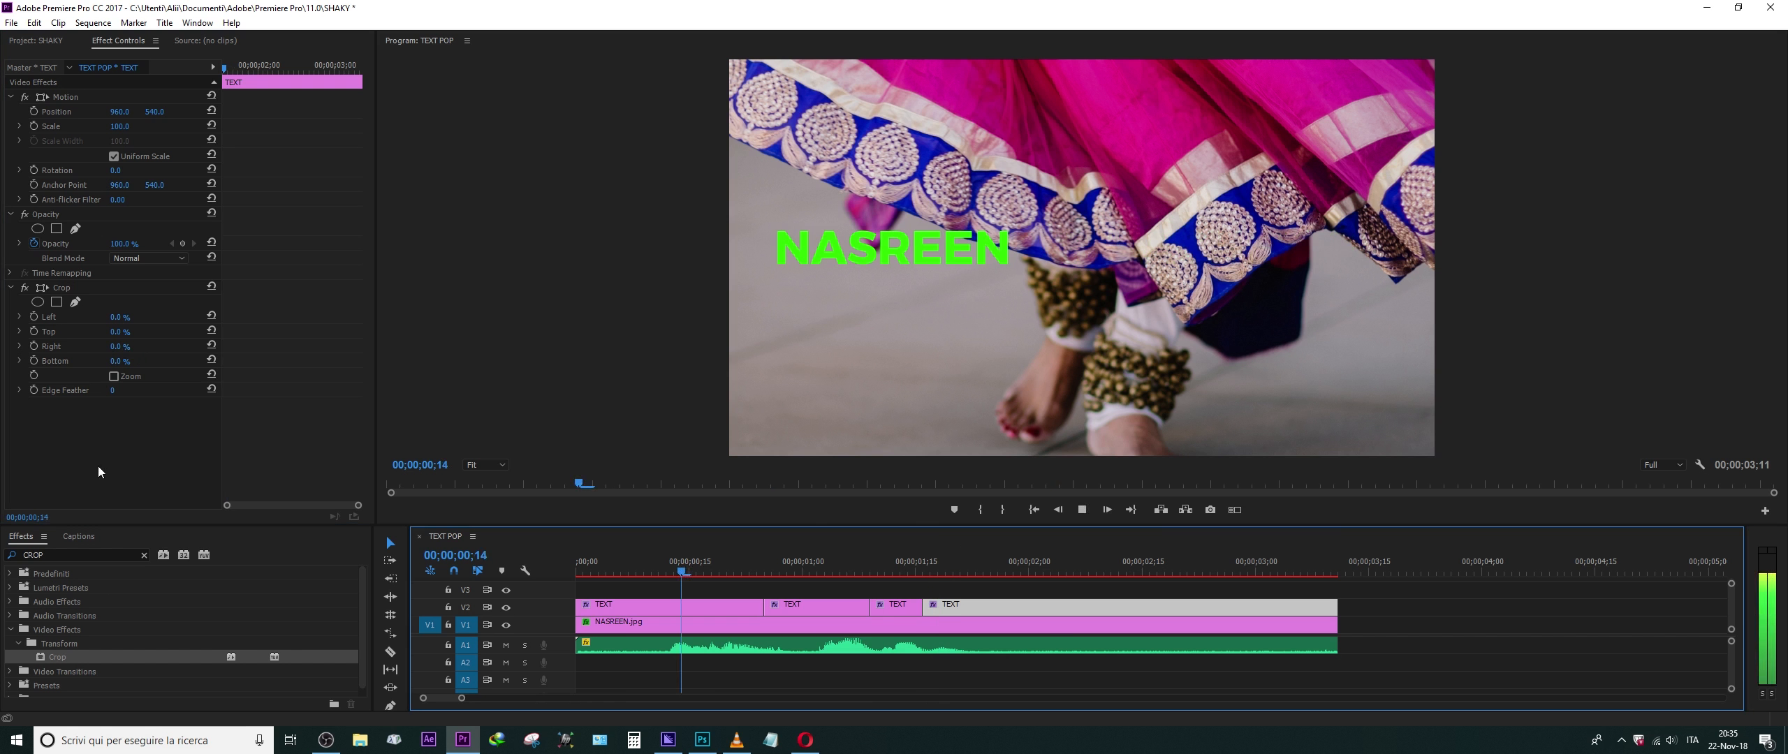
key("space")
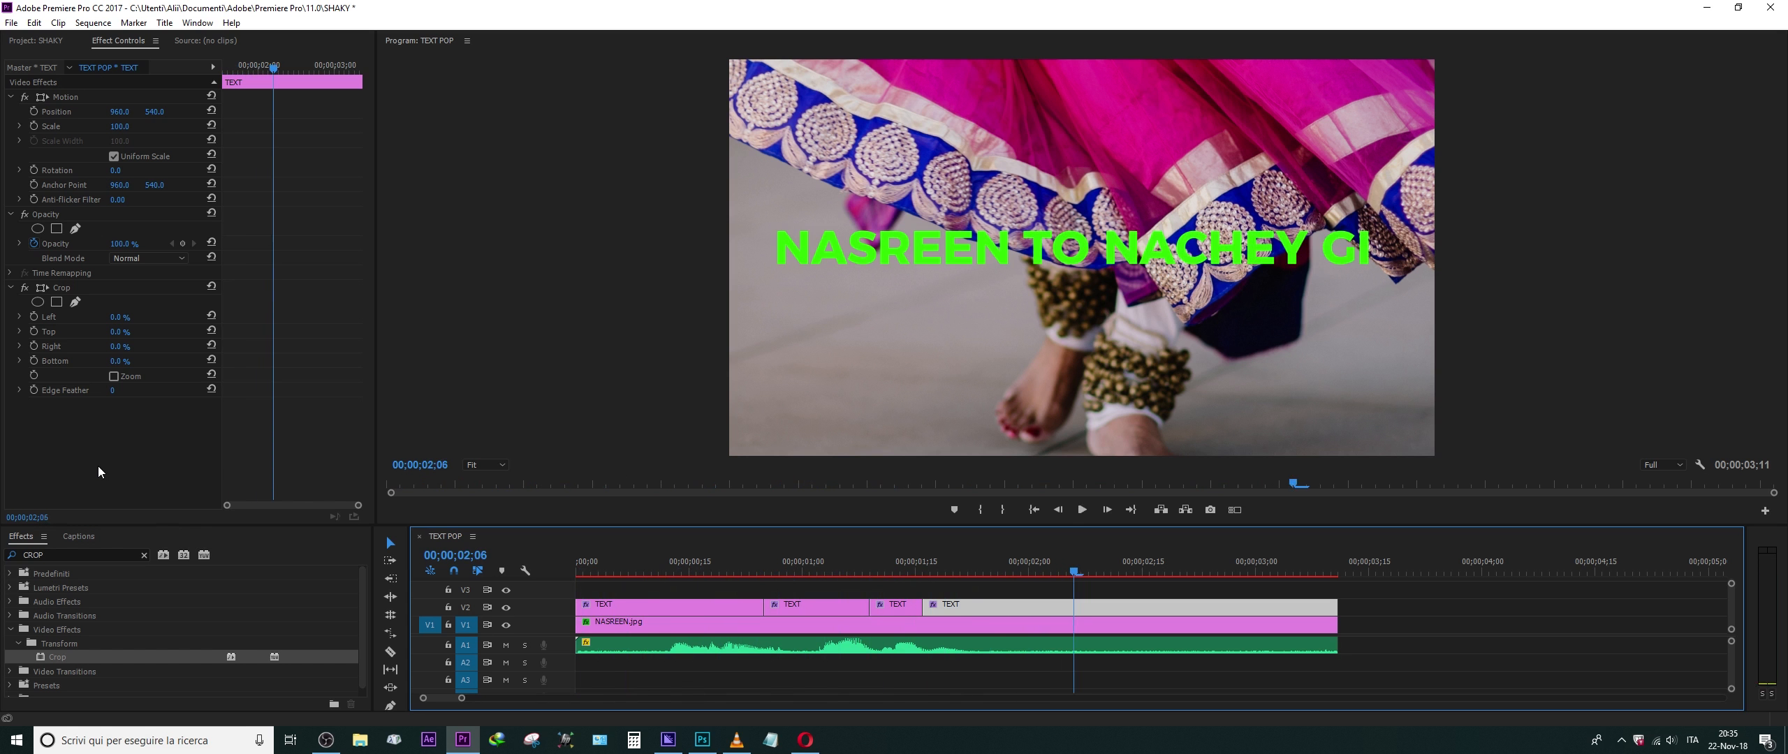